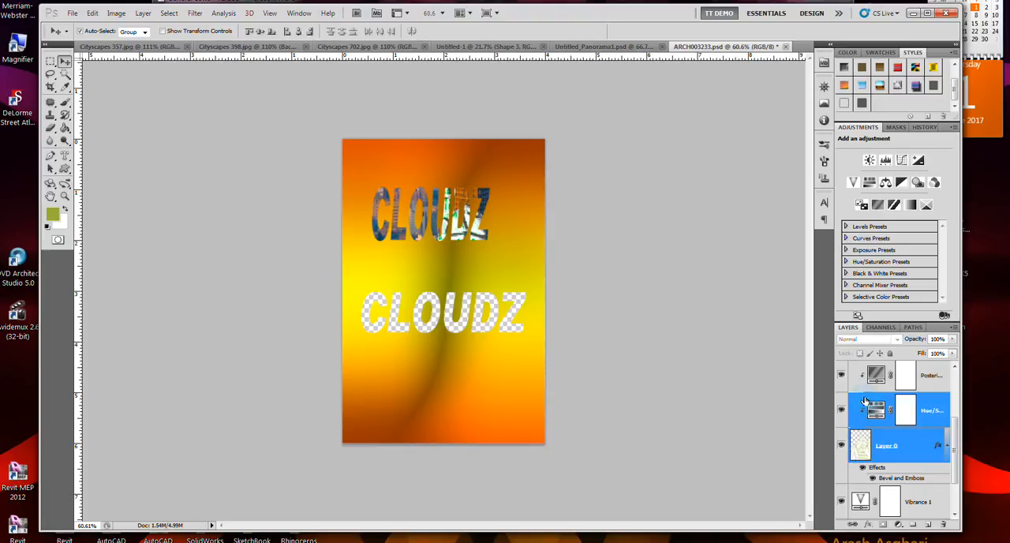
# Select the Posterize and Hue/Saturation adjustments together with Layer 0 and make a new Pass Through group from them
pyautogui.keyDown('shift'); pyautogui.click(863, 383); pyautogui.keyUp('shift')
pyautogui.scroll(3, 880, 415)
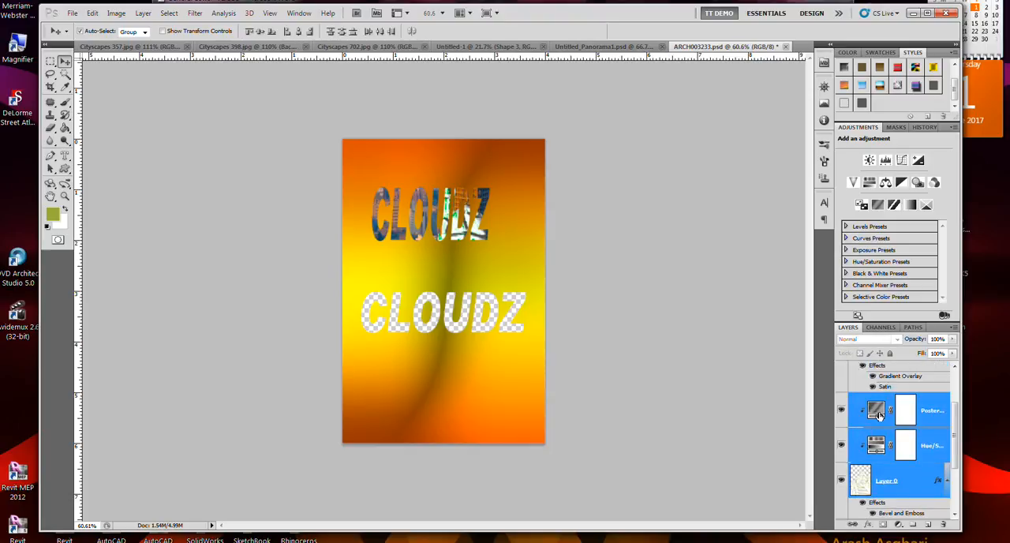
pyautogui.scroll(-3, 881, 416)
pyautogui.click(953, 329)
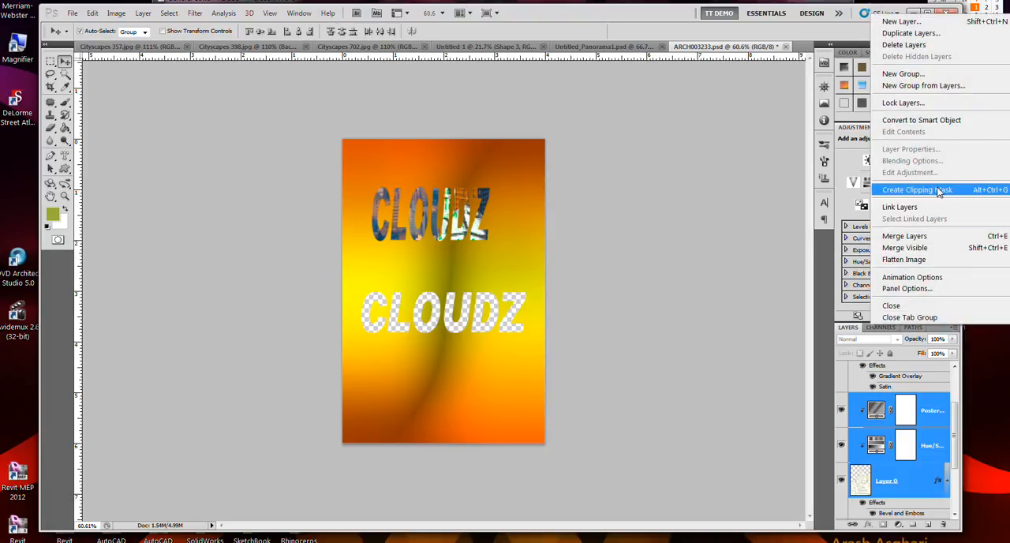
pyautogui.click(942, 87)
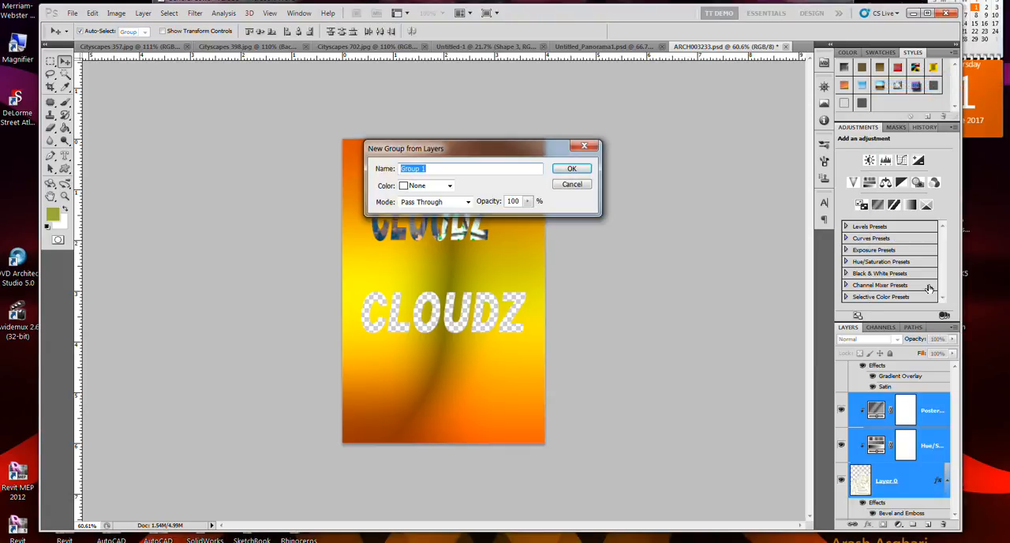
pyautogui.click(560, 171)
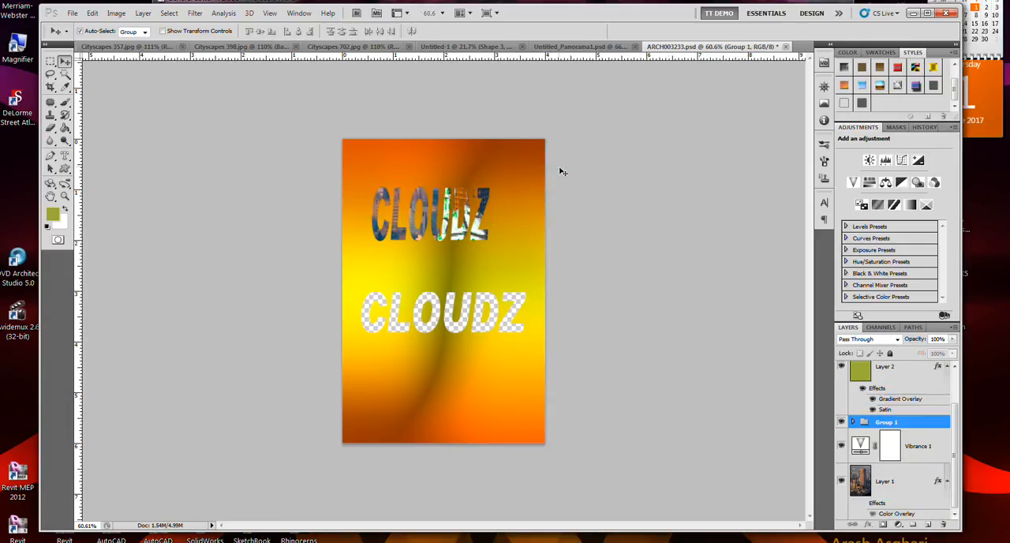
# Switch Group 1's visibility off and on to compare the image, and hide Layer 2
pyautogui.click(841, 423)
pyautogui.click(841, 423)
pyautogui.click(841, 424)
pyautogui.click(842, 423)
pyautogui.click(841, 367)
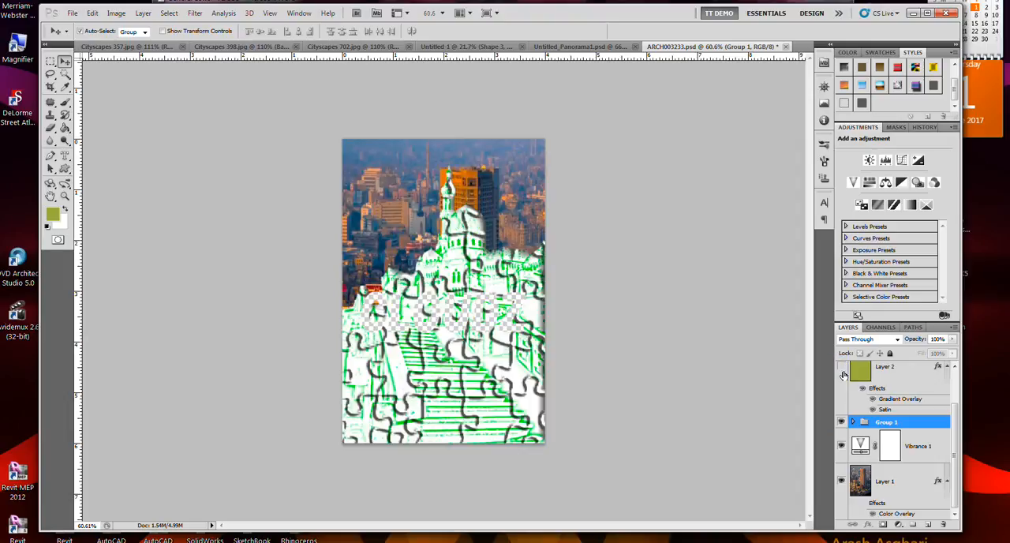
# Toggle Group 1's visibility, expand the group to show its layers, and hide the whole group
pyautogui.click(841, 423)
pyautogui.click(841, 424)
pyautogui.click(852, 422)
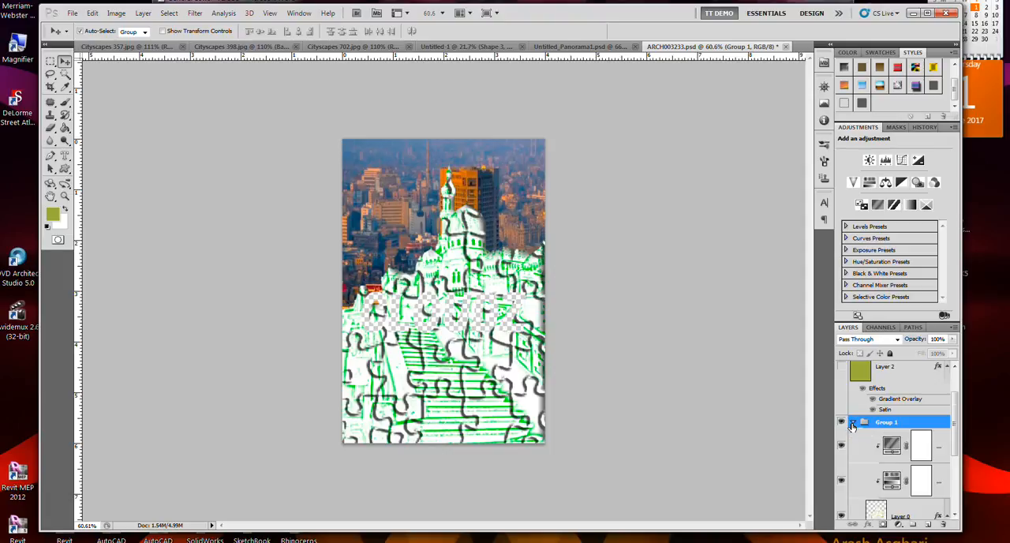
pyautogui.scroll(-1, 852, 426)
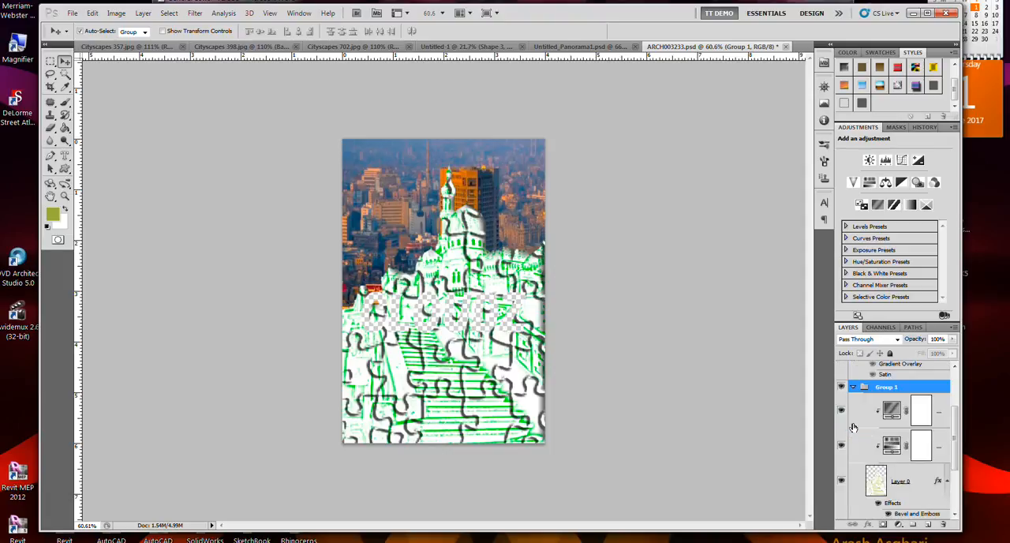
pyautogui.click(840, 388)
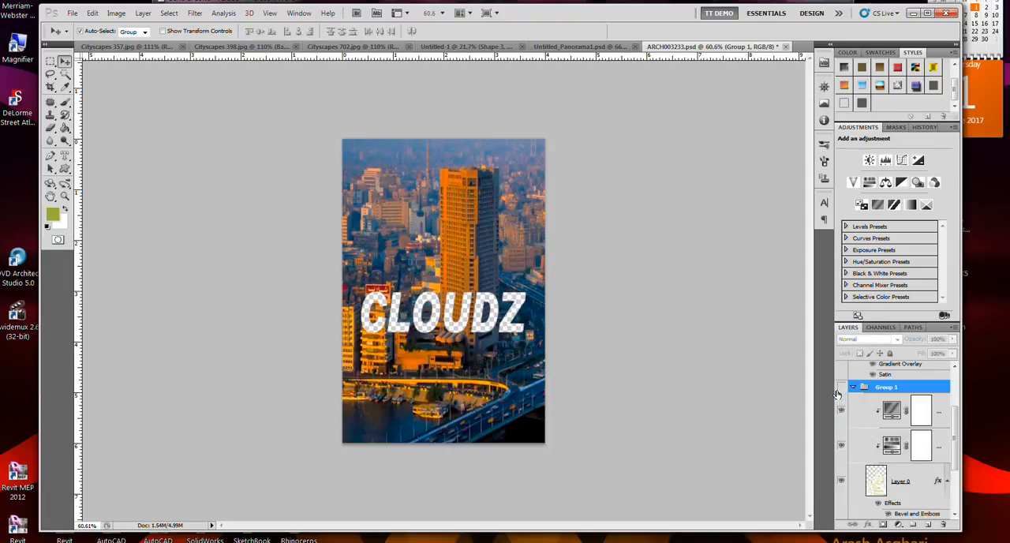
# In Cityscapes 398.jpg, fill the sky, a tower opening and the lower trees with olive on Background copy, and apply the Tie-Dyed Silk style
pyautogui.click(243, 46)
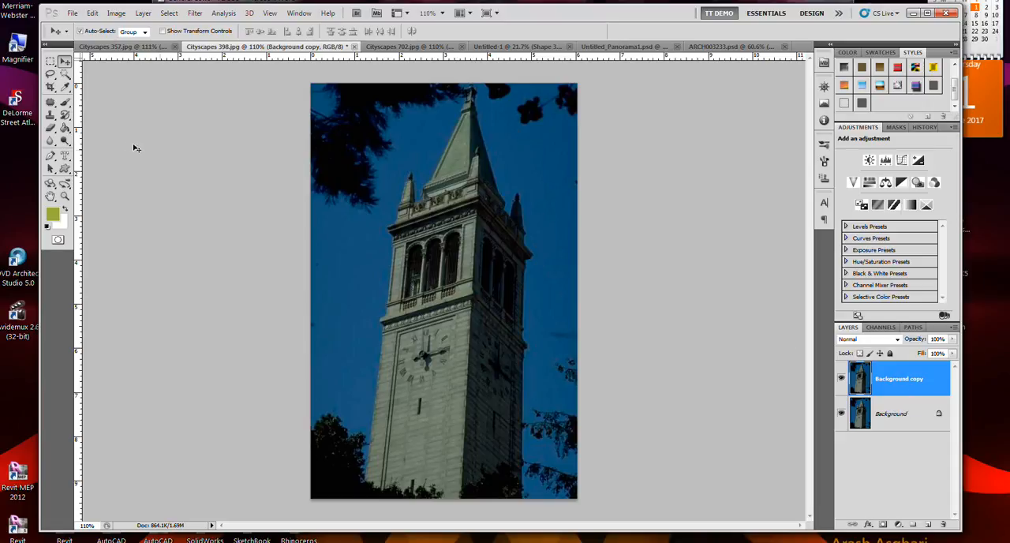
pyautogui.click(66, 131)
pyautogui.click(423, 237)
pyautogui.click(371, 251)
pyautogui.click(382, 306)
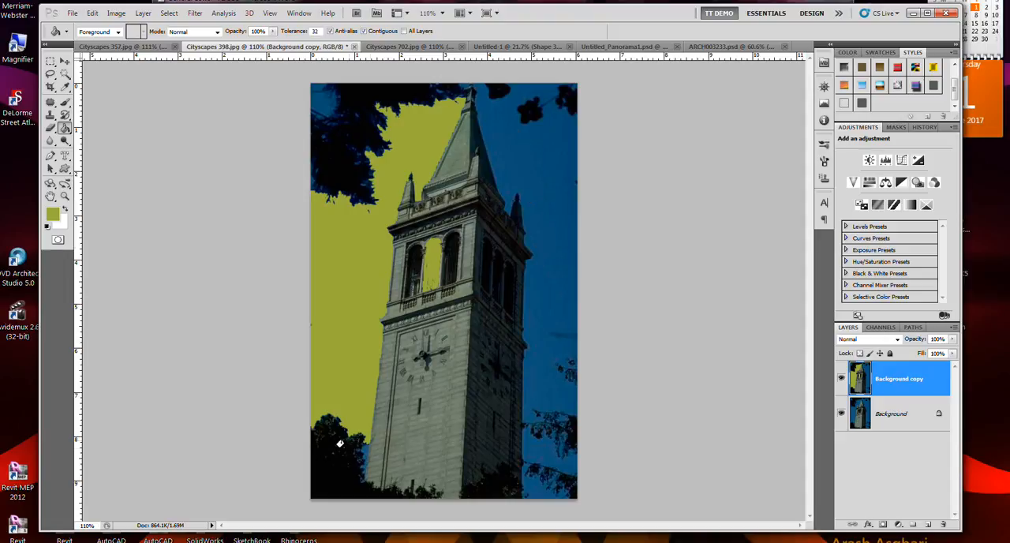
pyautogui.click(338, 454)
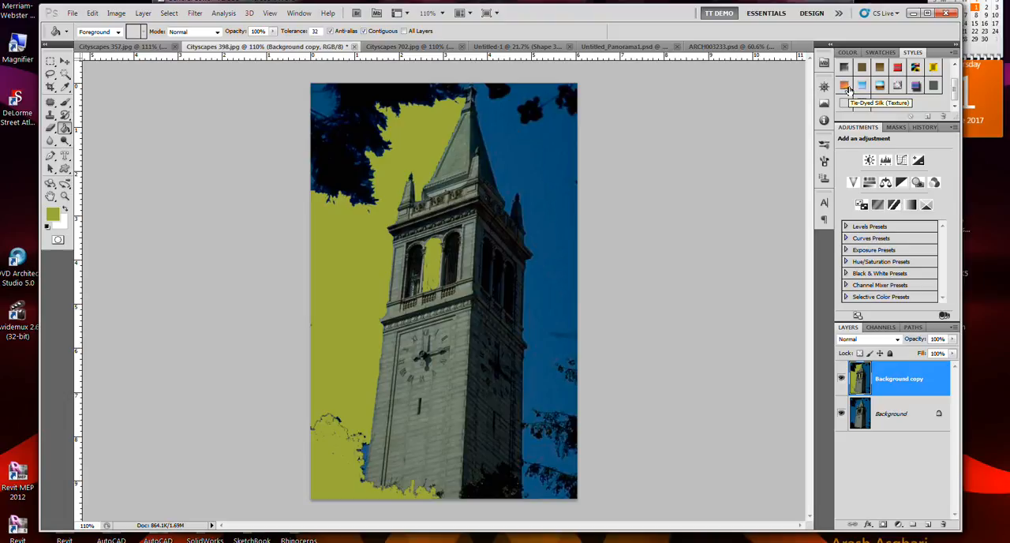
pyautogui.click(847, 90)
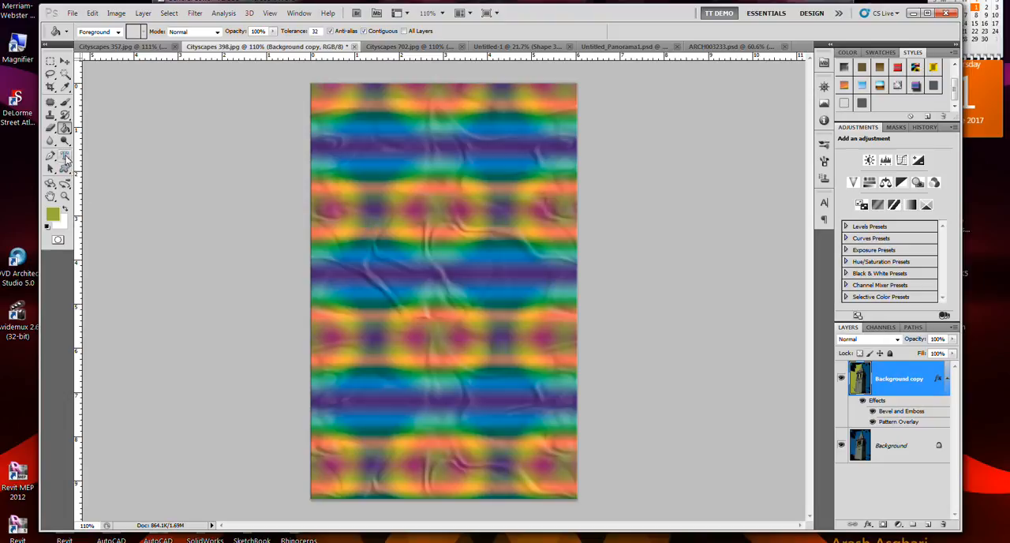
# Add the horizontal text CLOUDZ in Arial Black Italic at 30 pt over the tie-dyed image
pyautogui.click(68, 159)
pyautogui.click(102, 151)
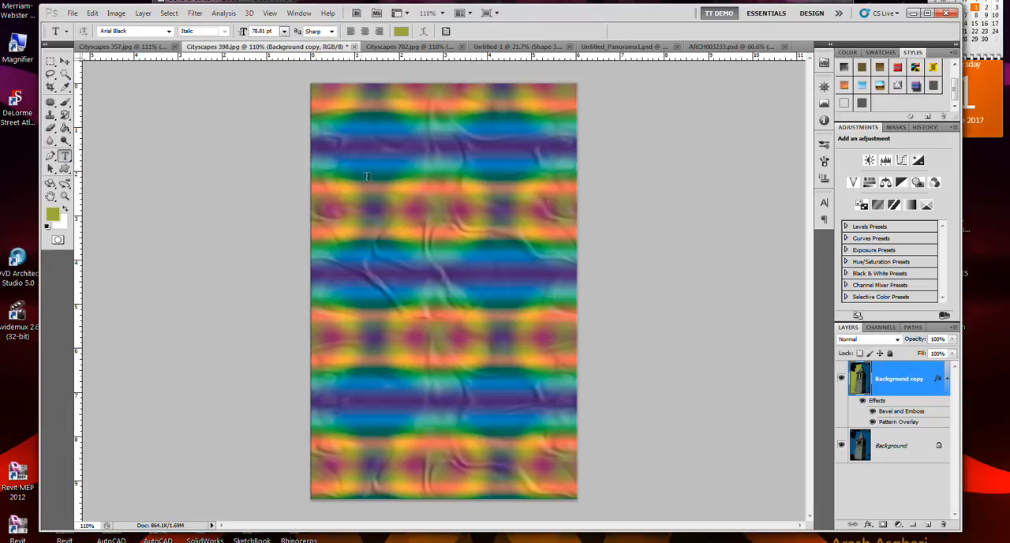
pyautogui.click(336, 247)
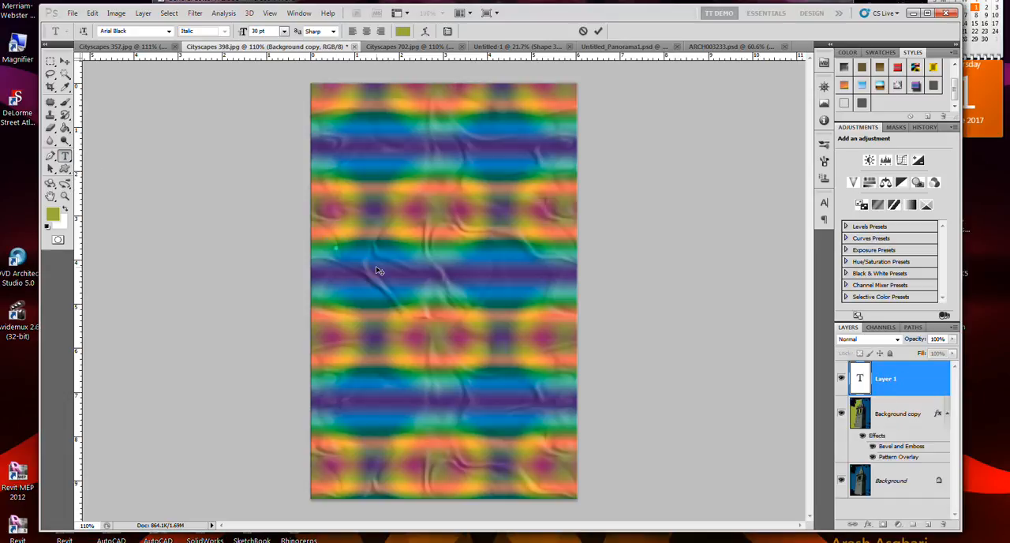
pyautogui.write('CLOUDZ')
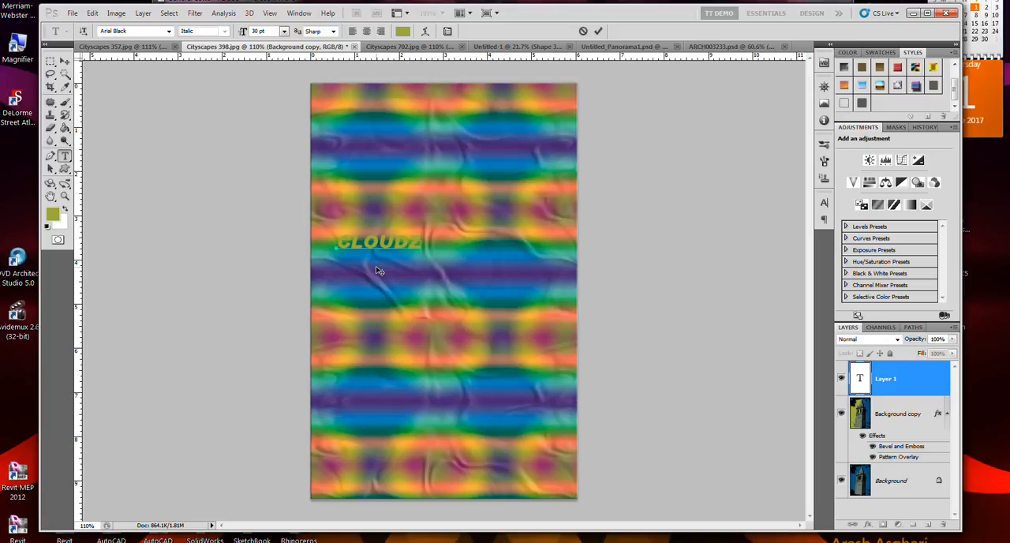
# Stretch the CLOUDZ text wide and tall across the upper half of the image, to about 300 pt
pyautogui.press('ctrl')
pyautogui.moveTo(423, 234); pyautogui.dragTo(552, 140)
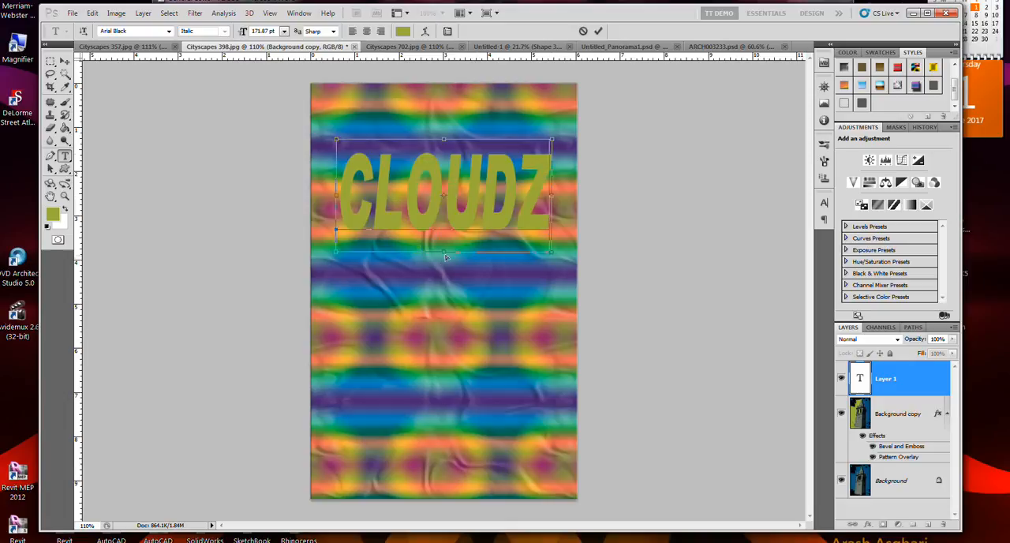
pyautogui.moveTo(445, 253); pyautogui.dragTo(472, 329)
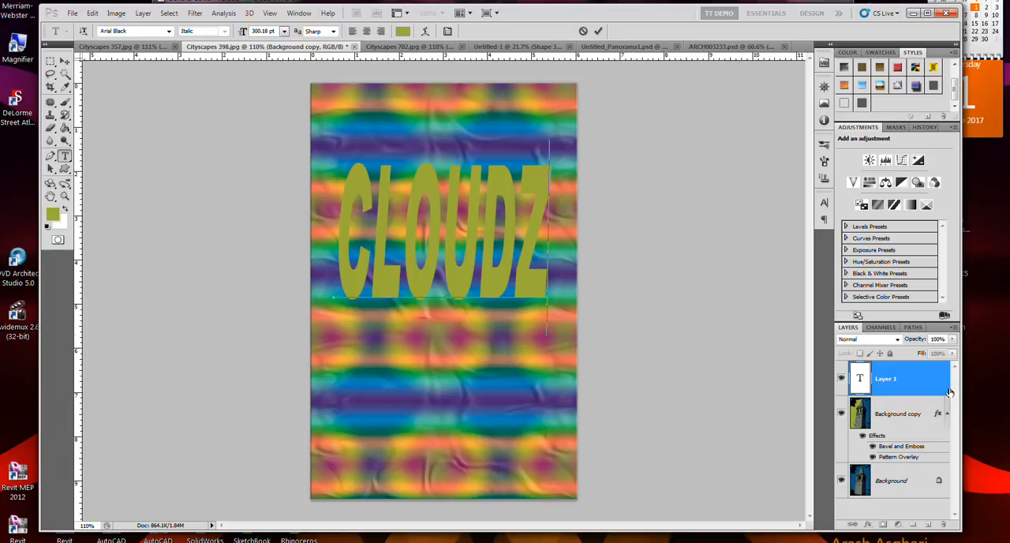
# Set the CLOUDZ layer's fill opacity to 0% and its knockout to Shallow in the blending options
pyautogui.click(904, 381)
pyautogui.doubleClick(904, 380)
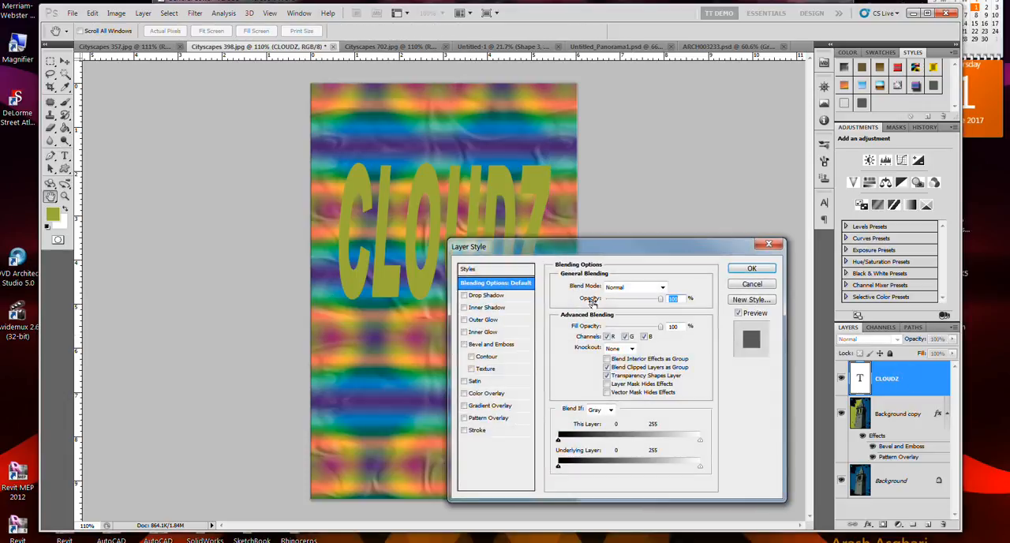
pyautogui.moveTo(623, 328)
pyautogui.mouseDown()
pyautogui.moveTo(645, 330)
pyautogui.moveTo(606, 330)
pyautogui.mouseUp()
pyautogui.click(631, 348)
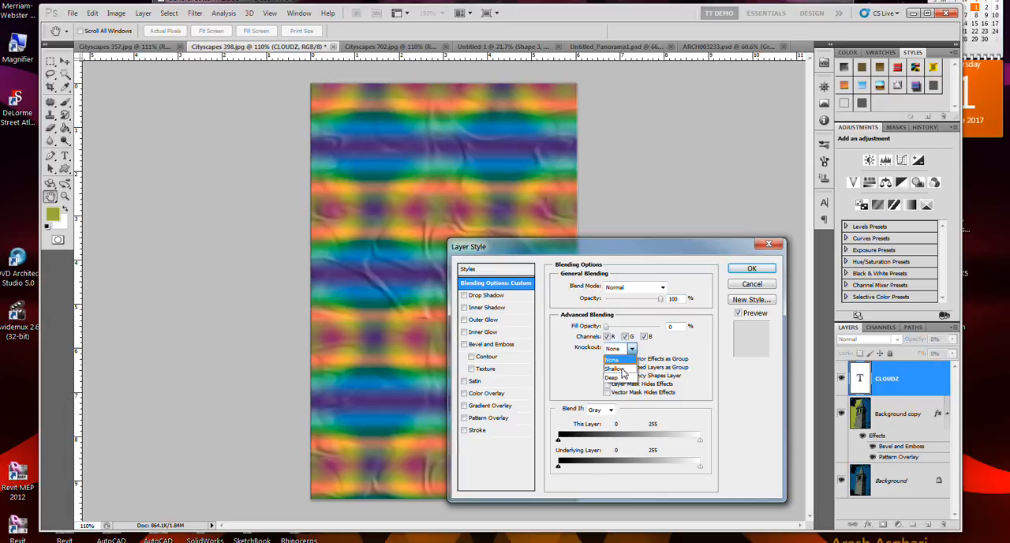
pyautogui.click(621, 369)
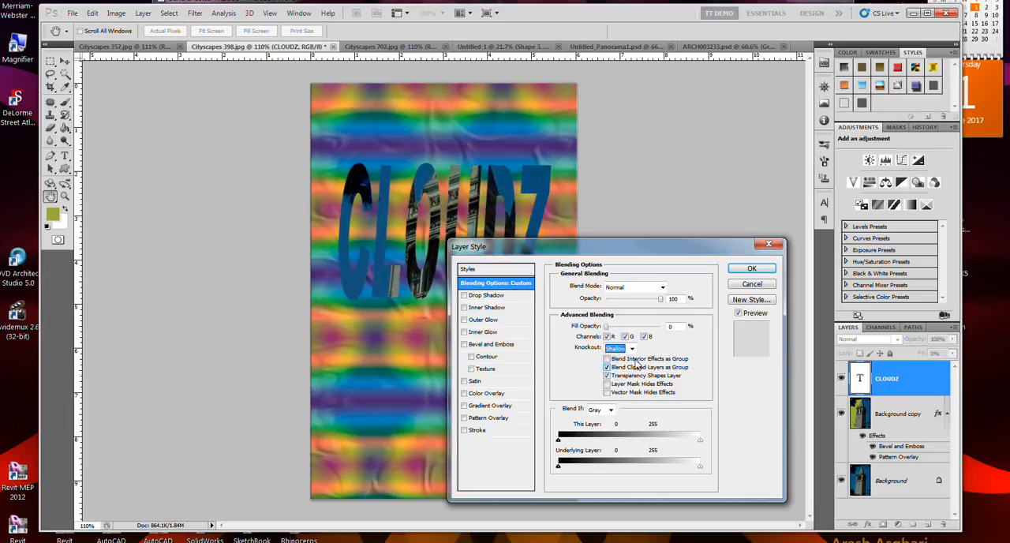
pyautogui.moveTo(697, 248); pyautogui.dragTo(722, 319)
pyautogui.click(777, 335)
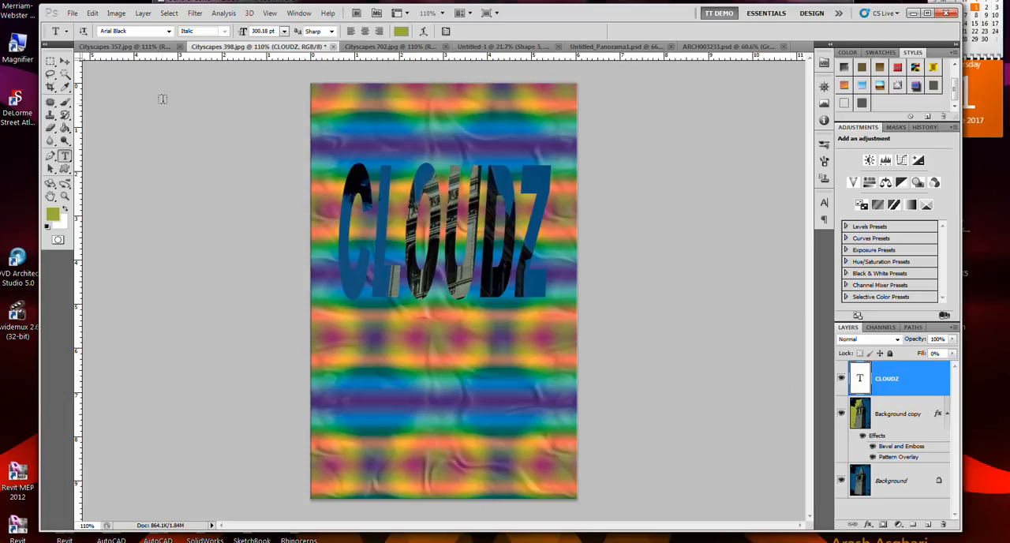
# Move the CLOUDZ knockout text down to the middle of the image
pyautogui.click(65, 61)
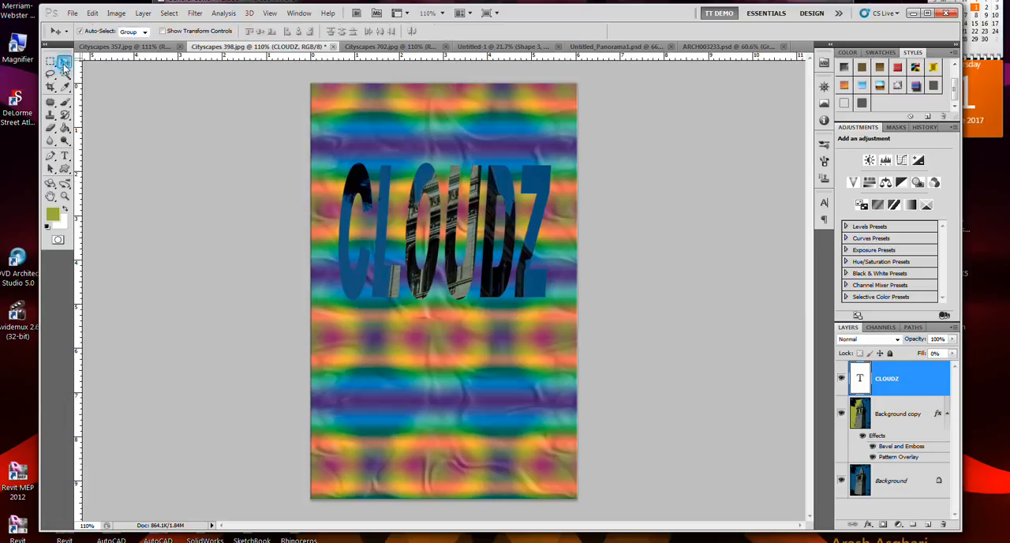
pyautogui.moveTo(379, 250); pyautogui.dragTo(381, 319)
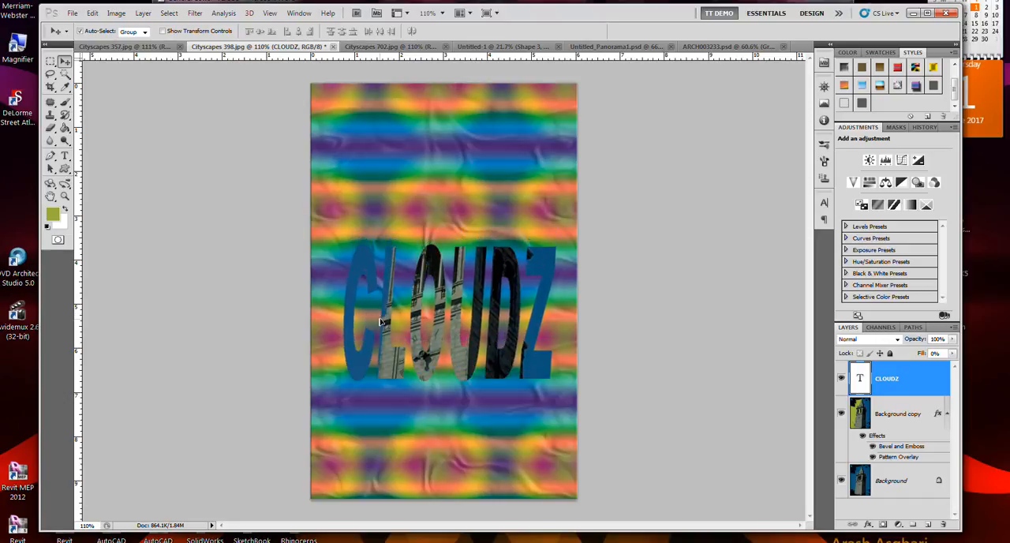
# Create the type mask text FUN WITH STUFF at 30 pt above the CLOUDZ text
pyautogui.moveTo(66, 161); pyautogui.dragTo(83, 180)
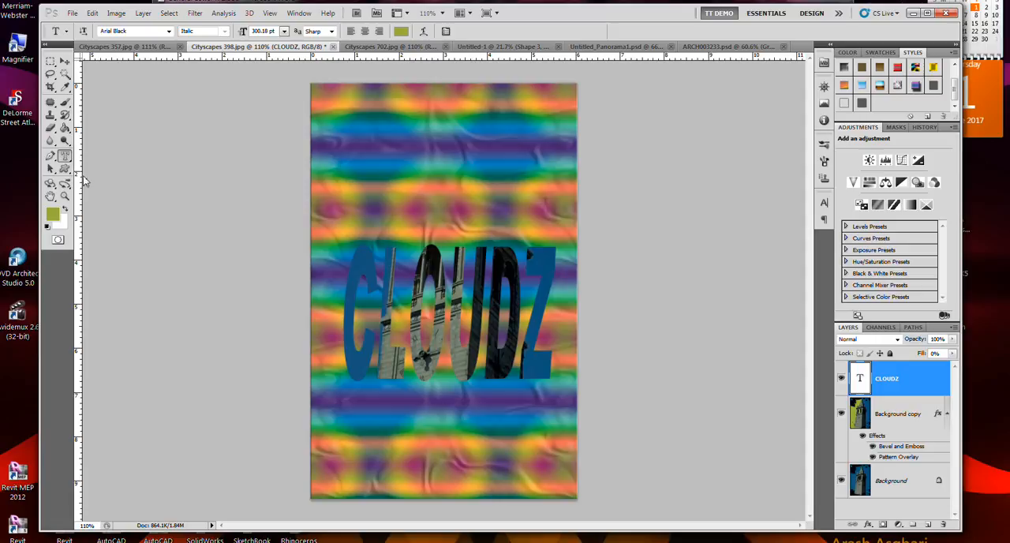
pyautogui.click(343, 163)
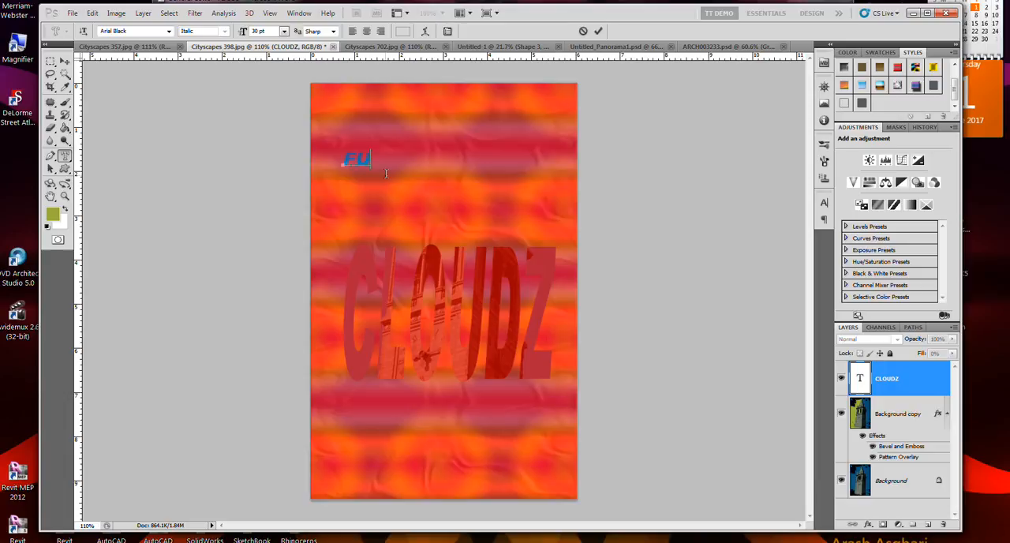
pyautogui.write('FUN WITH STUFF')
# Stretch and slant the FUN WITH STUFF mask text to about 110 pt and commit it as a selection
pyautogui.press('ctrl')
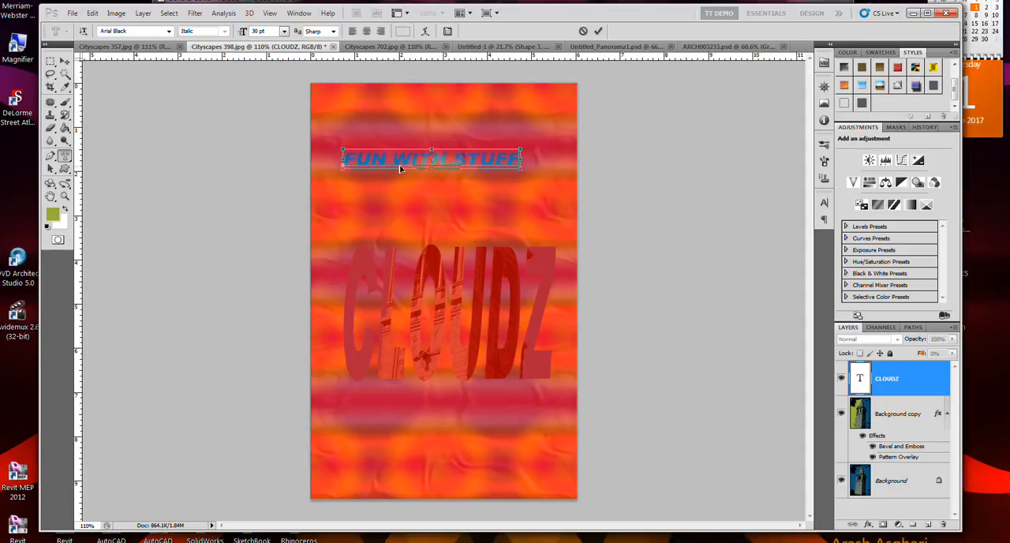
pyautogui.moveTo(433, 174); pyautogui.dragTo(464, 220)
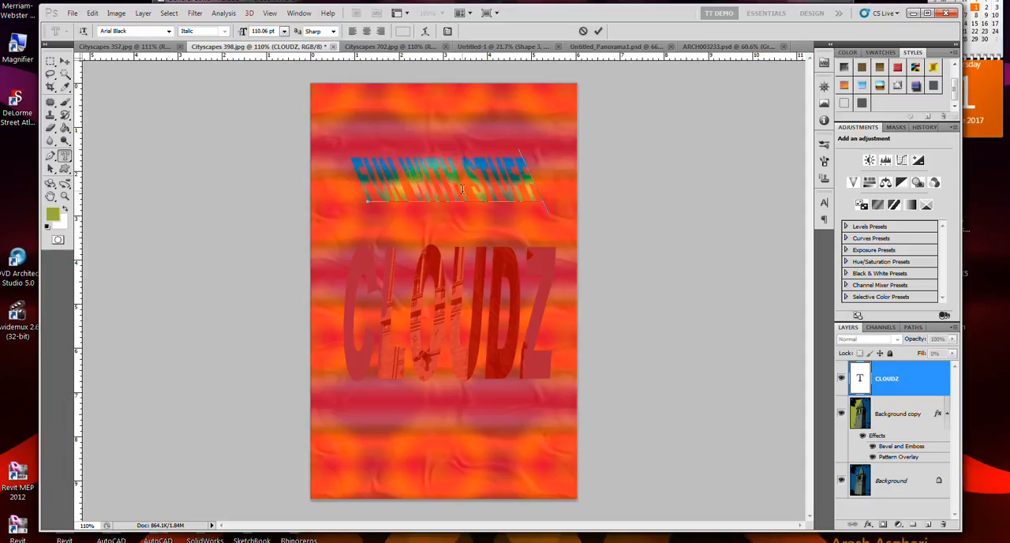
pyautogui.hotkey('ctrl', 'Return')
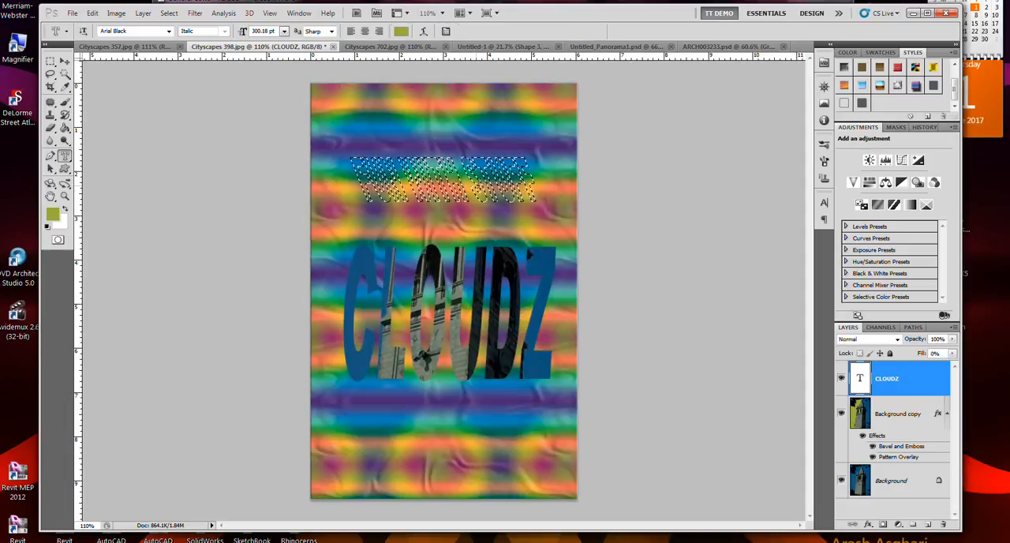
# Try to delete the FUN WITH STUFF selection from the CLOUDZ type layer
pyautogui.press('Delete')
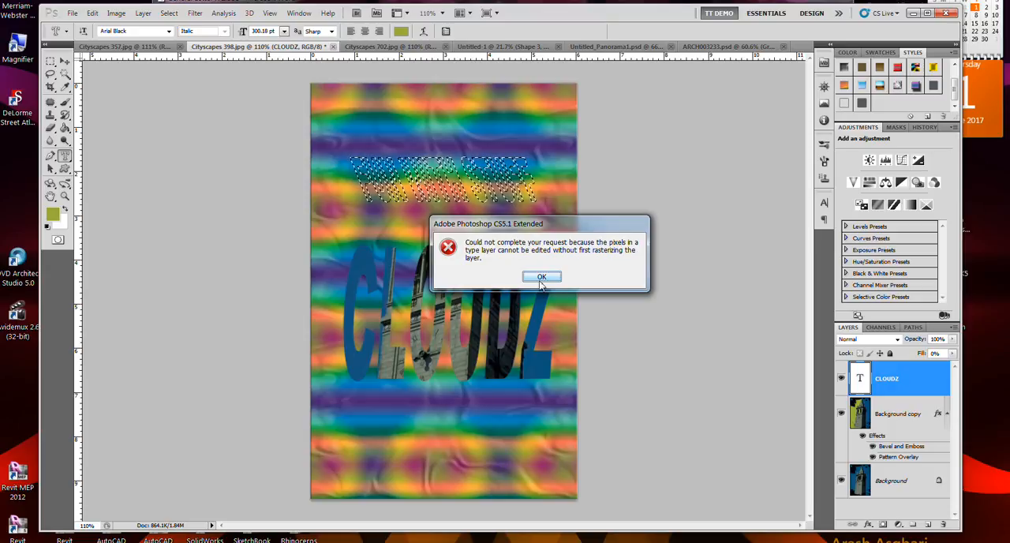
pyautogui.click(542, 278)
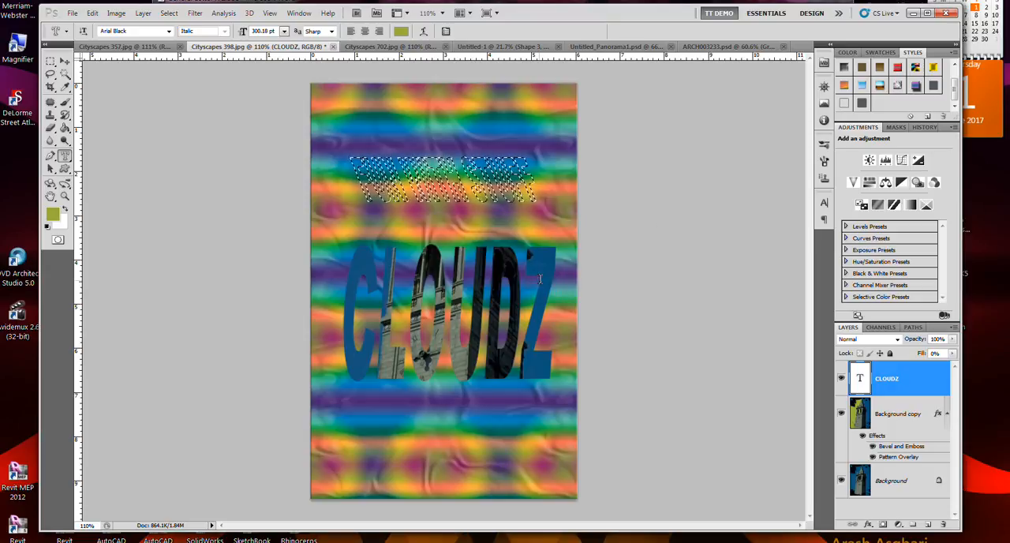
pyautogui.click(502, 209)
pyautogui.press('Return')
pyautogui.click(503, 209)
pyautogui.press('Return')
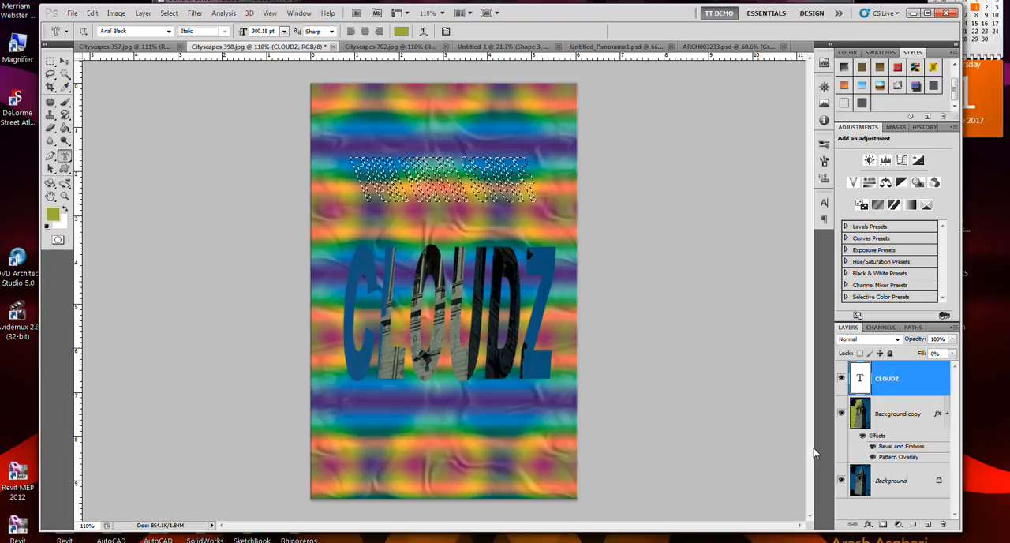
# Delete the FUN WITH STUFF selection from the Background copy layer and deselect
pyautogui.click(913, 417)
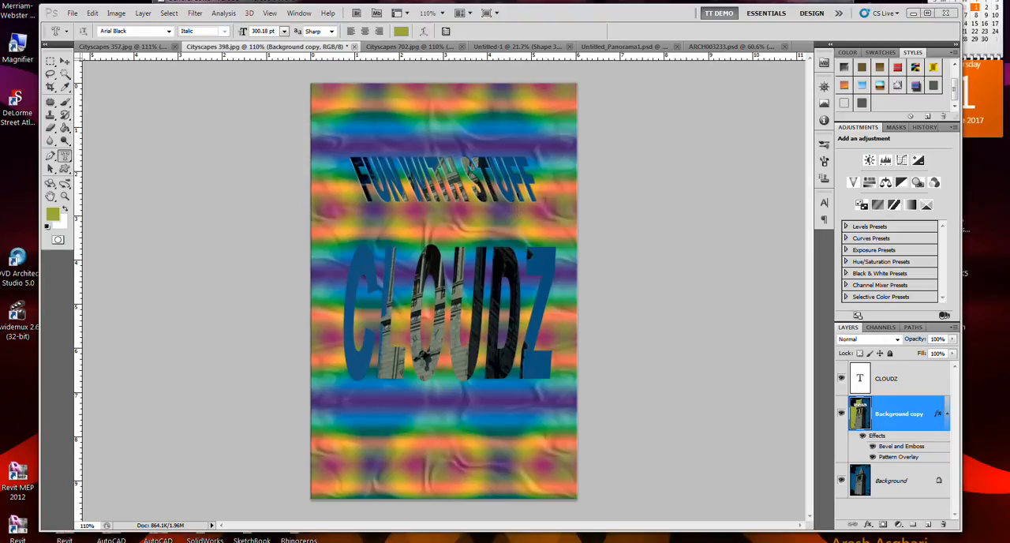
# Switch to the Untitled-1 document and activate the Move tool
pyautogui.click(517, 47)
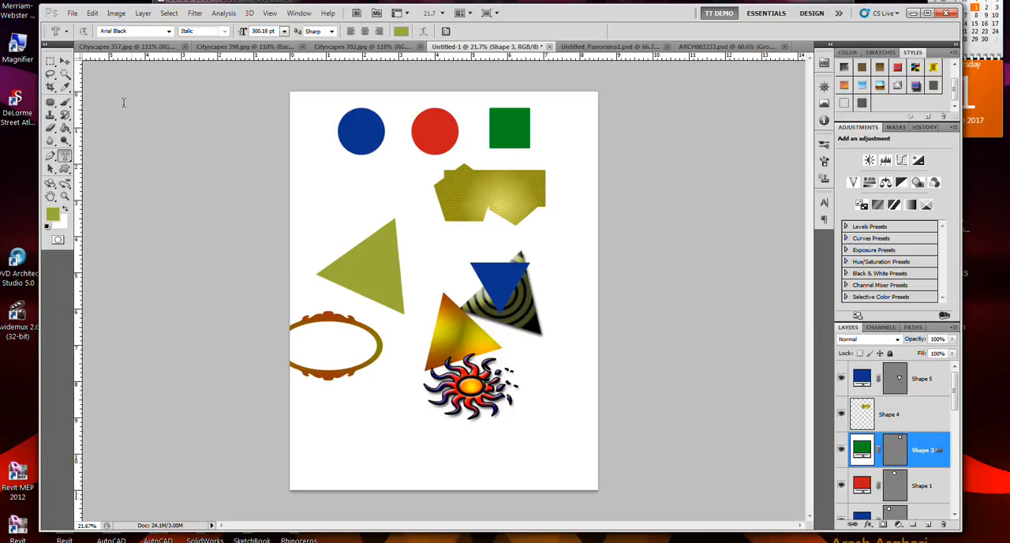
pyautogui.click(65, 62)
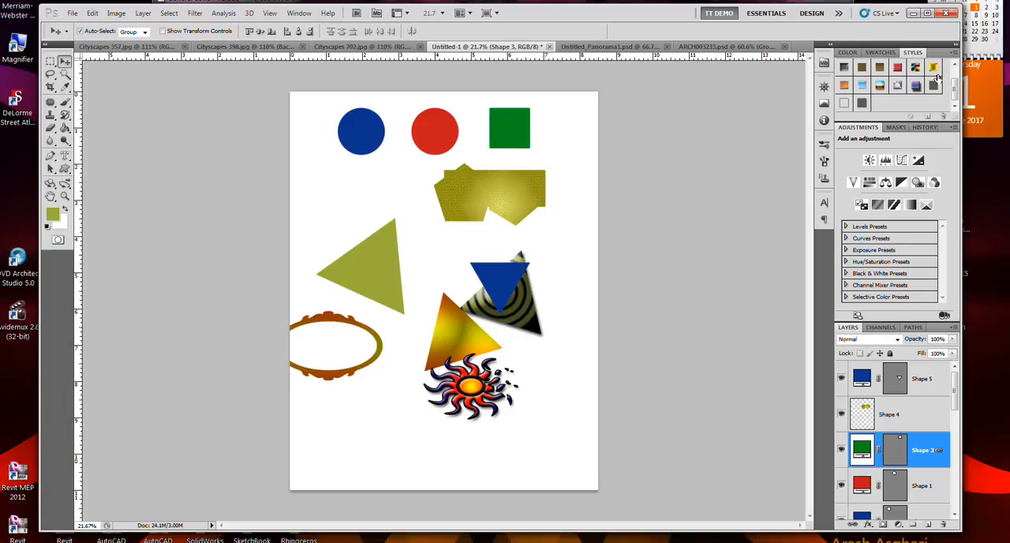
pyautogui.click(953, 52)
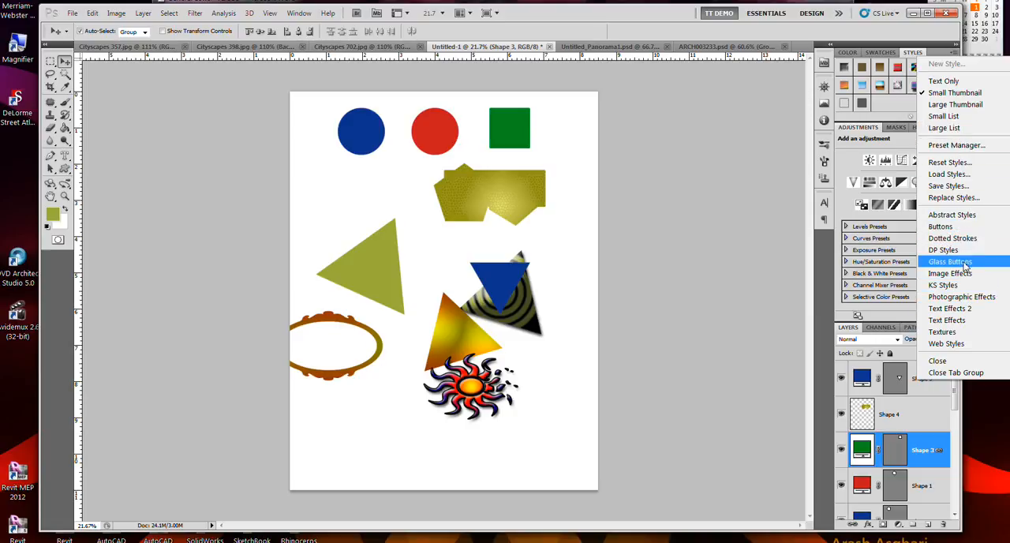
pyautogui.click(961, 222)
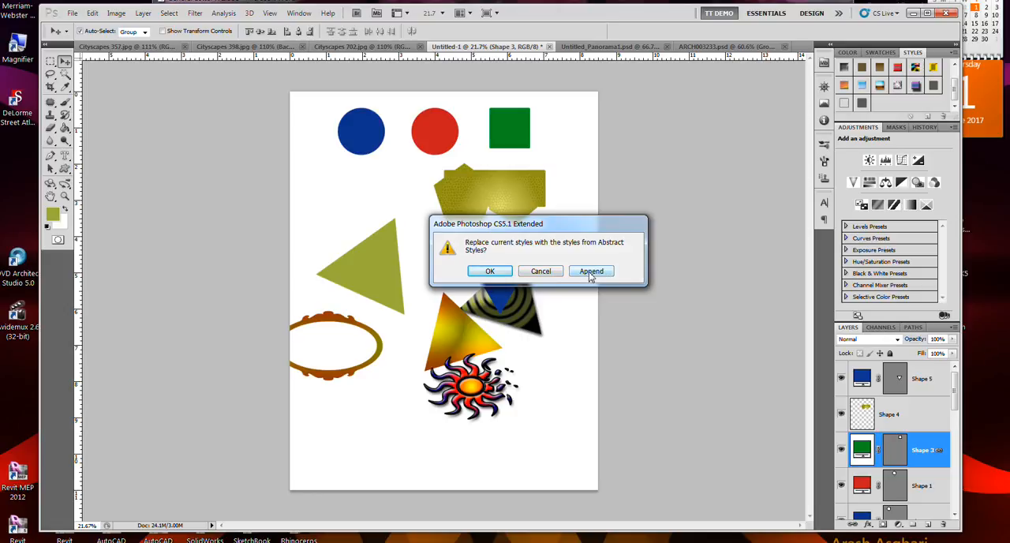
pyautogui.click(546, 271)
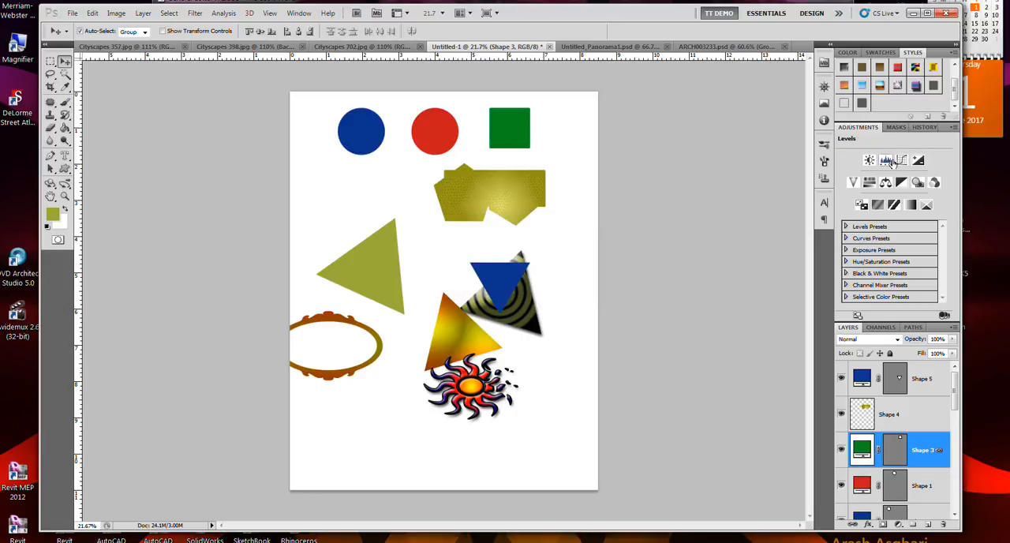
# Append the Buttons style library to the current layer styles
pyautogui.click(954, 52)
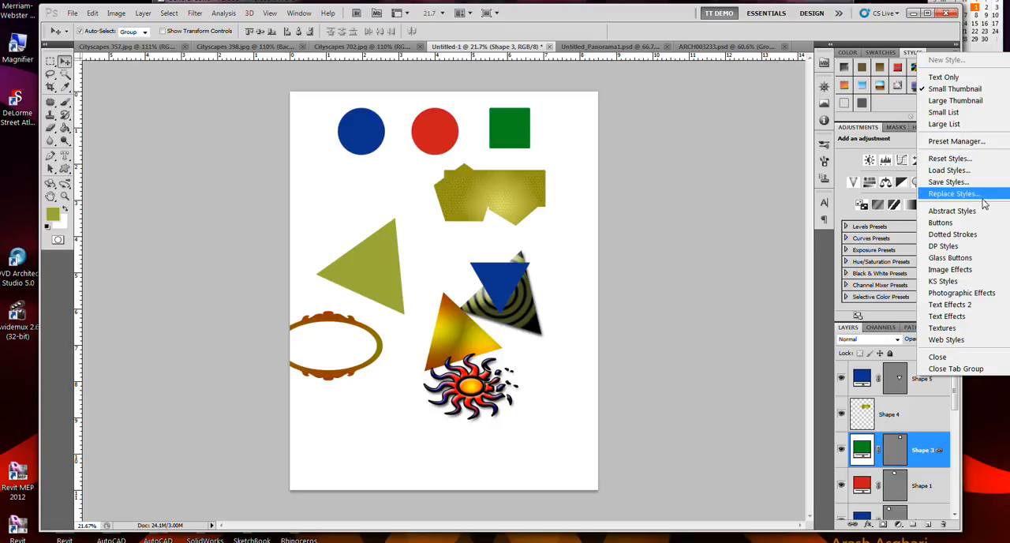
pyautogui.click(981, 225)
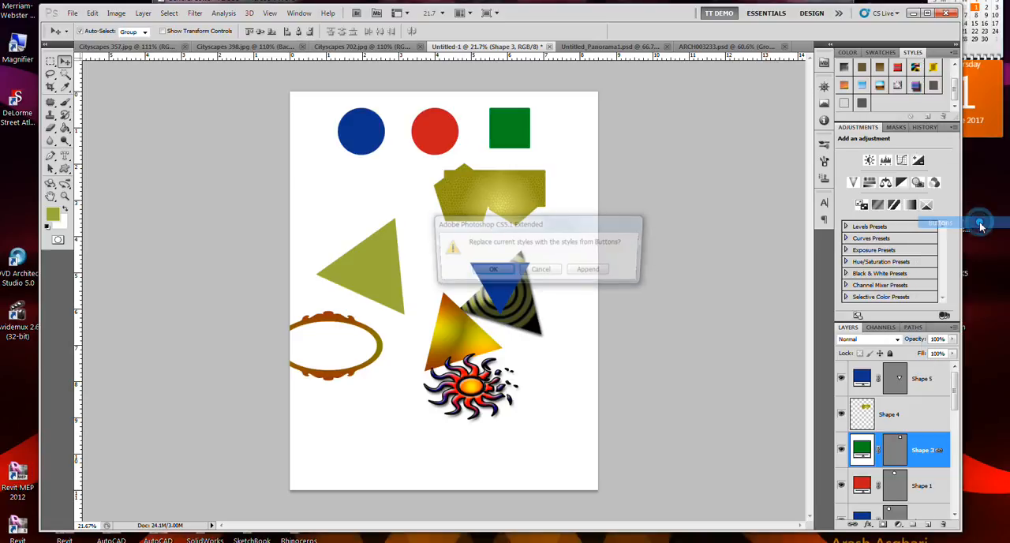
pyautogui.click(601, 271)
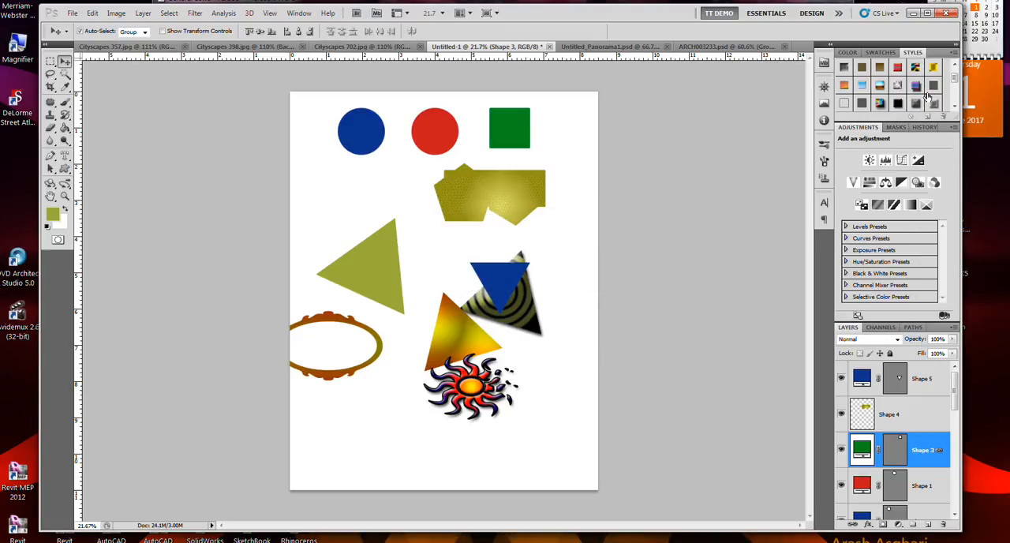
# Try several of the button styles on the green square, ending with the beveled rainbow gradient style
pyautogui.moveTo(955, 79); pyautogui.dragTo(955, 89)
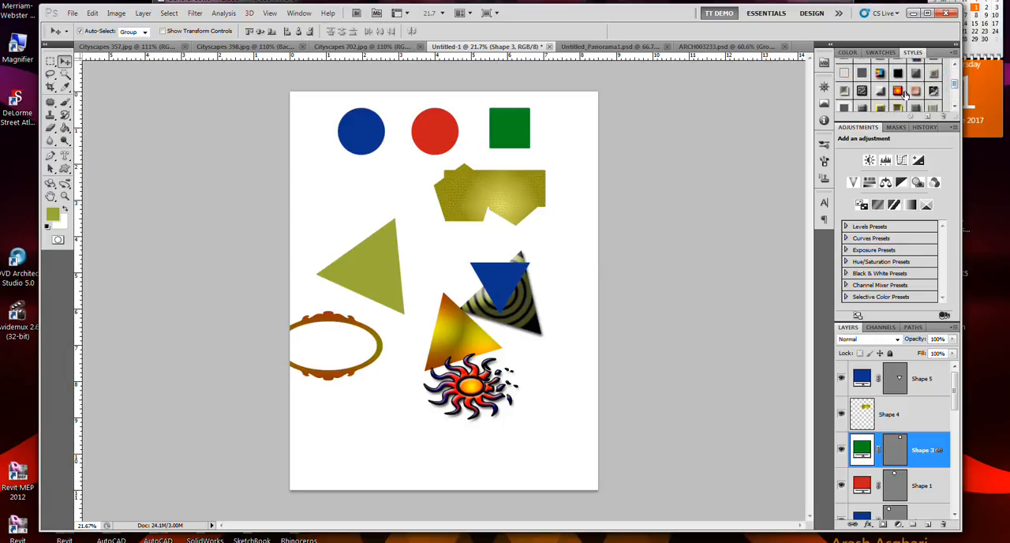
pyautogui.click(898, 93)
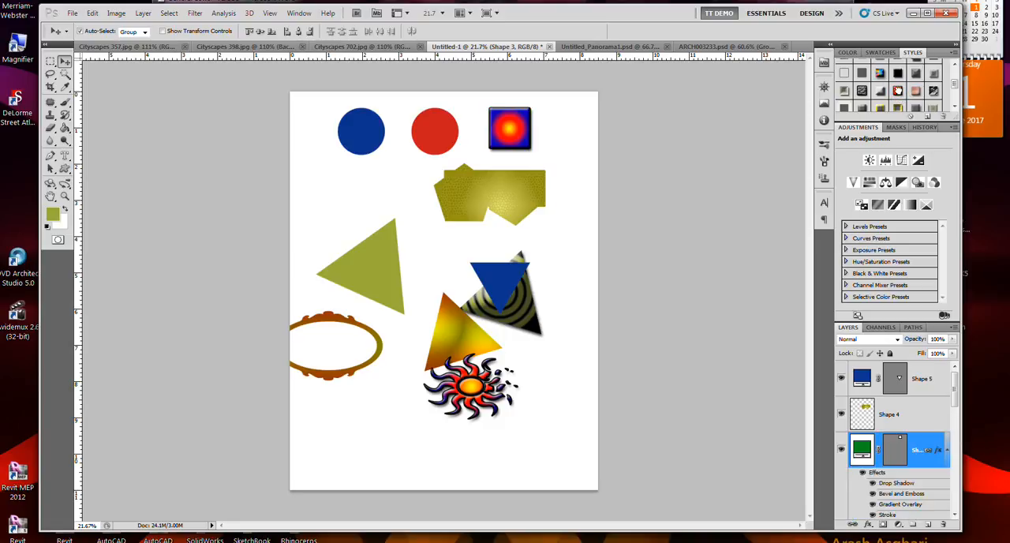
pyautogui.click(915, 92)
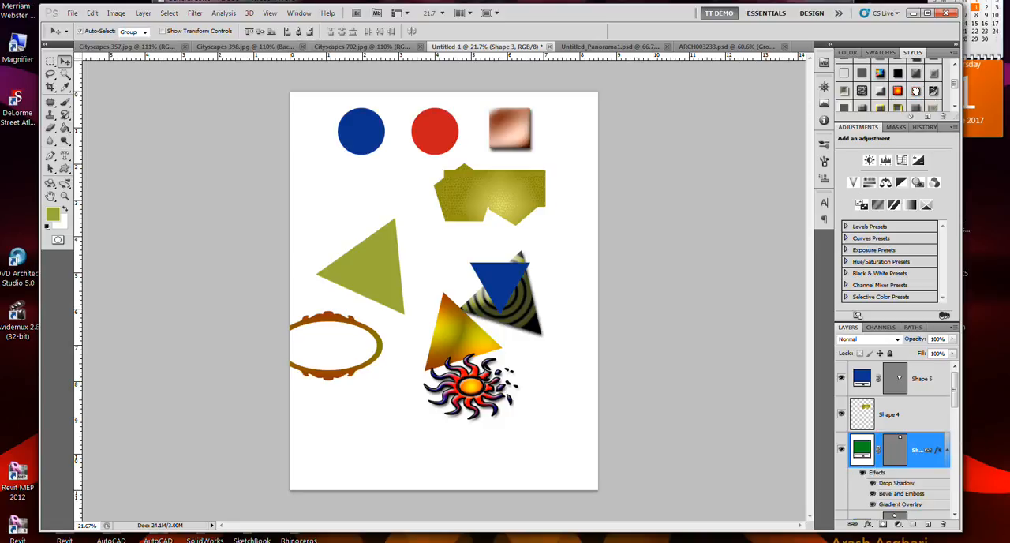
pyautogui.click(933, 91)
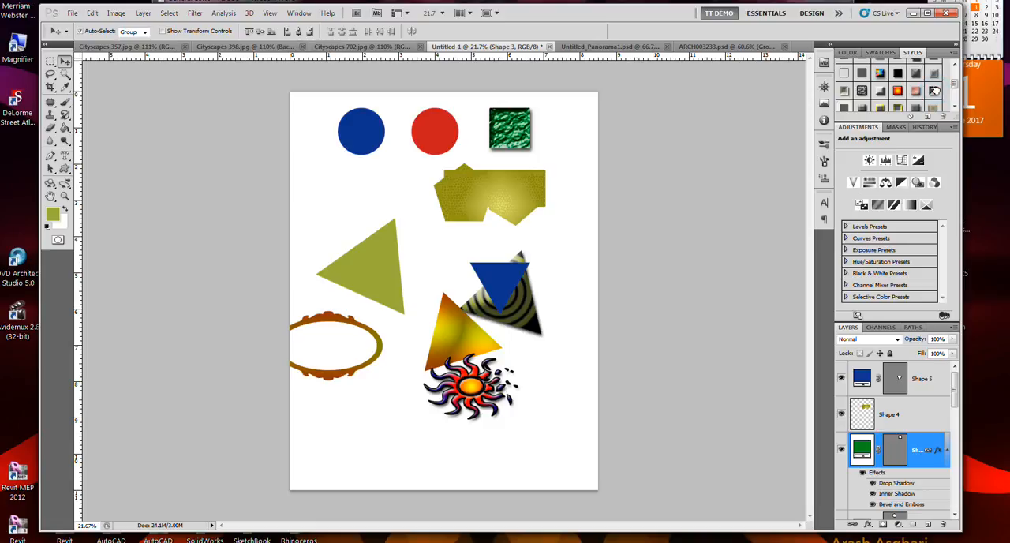
pyautogui.click(934, 74)
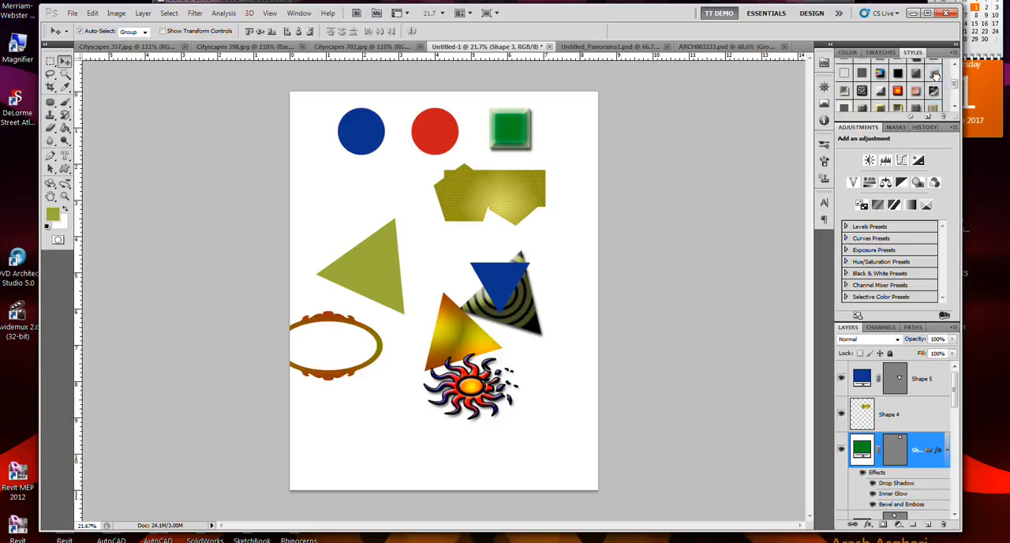
pyautogui.click(917, 76)
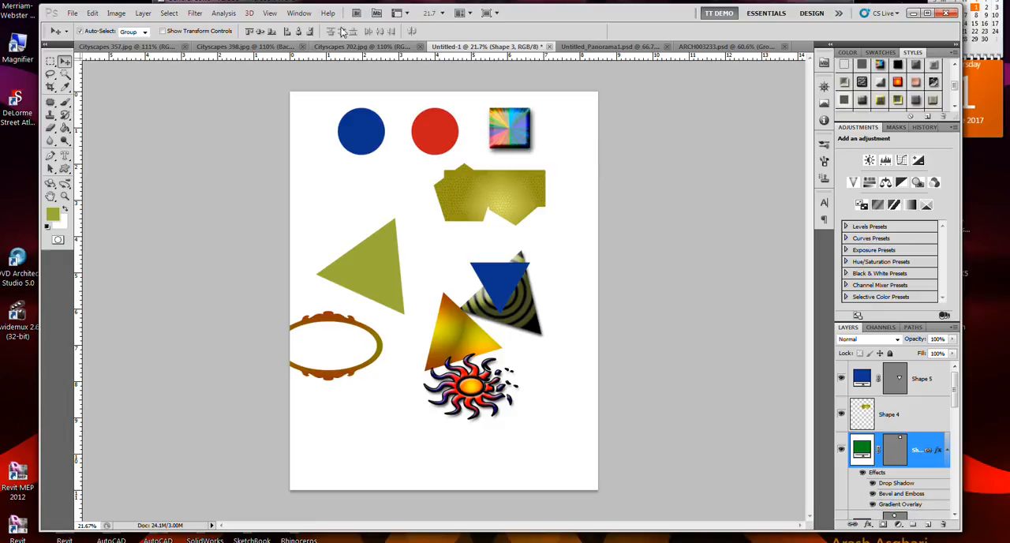
# Display the layer comps of the Untitled-1 document
pyautogui.click(289, 15)
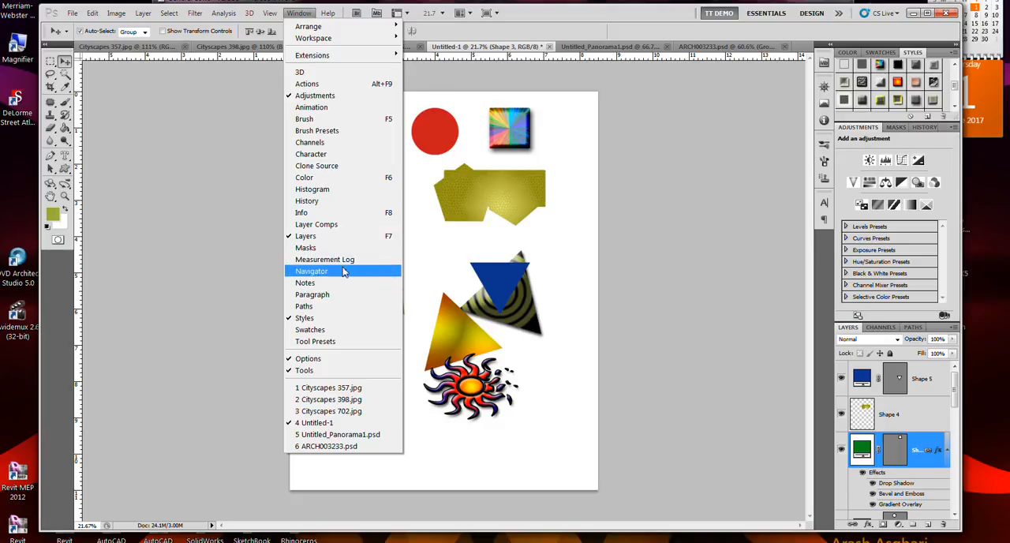
pyautogui.click(344, 224)
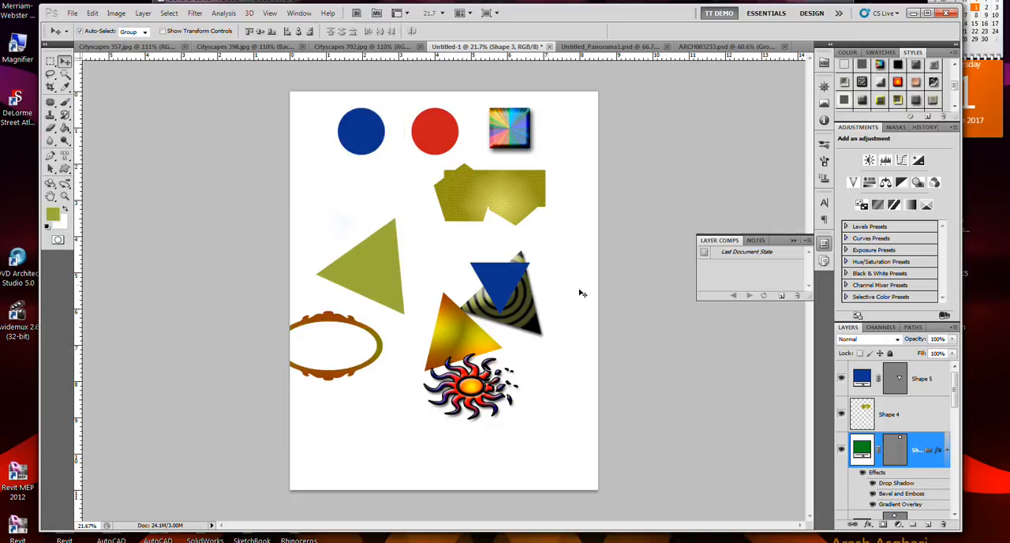
pyautogui.click(756, 241)
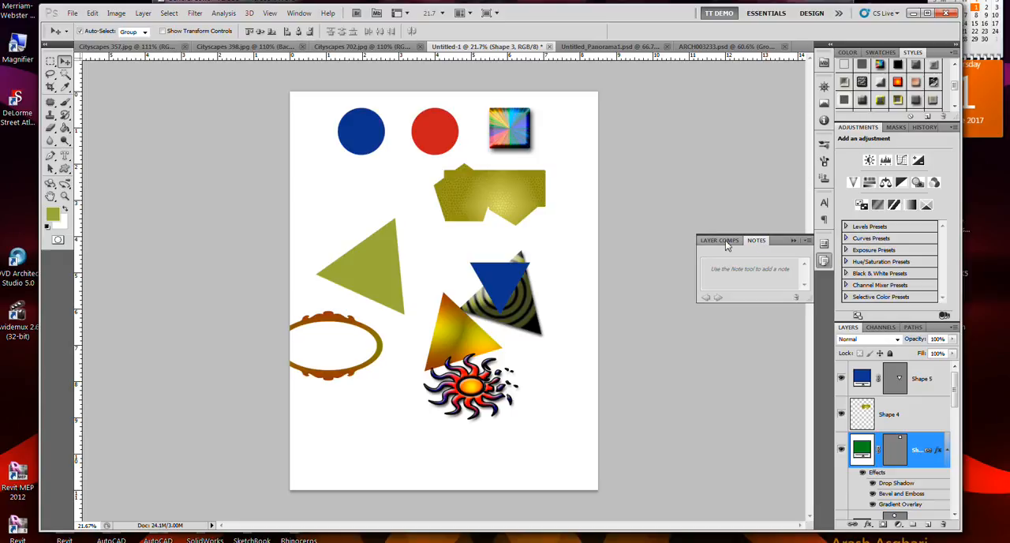
pyautogui.click(719, 240)
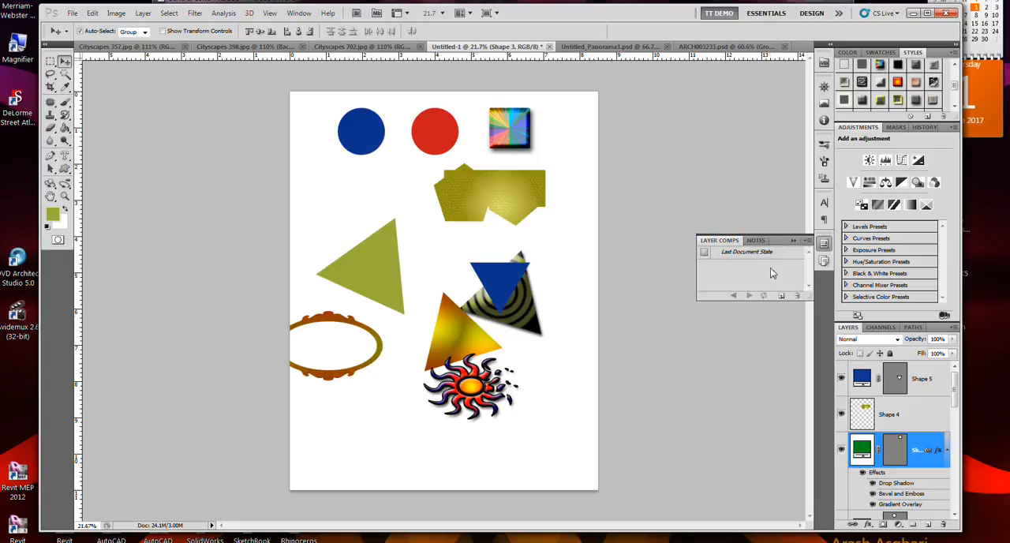
# Create a layer comp named Start 1 that stores visibility, position and appearance (layer style)
pyautogui.click(805, 241)
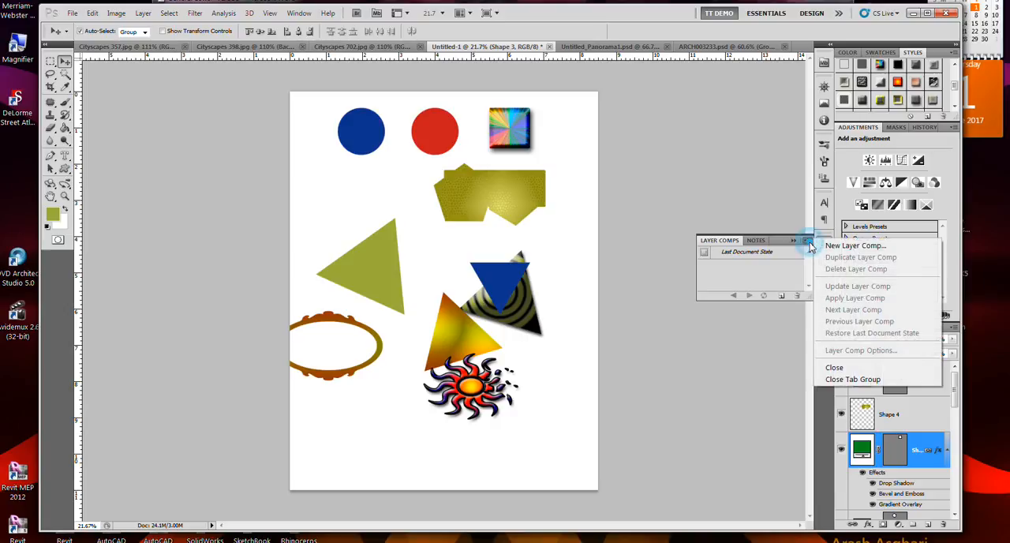
pyautogui.click(818, 247)
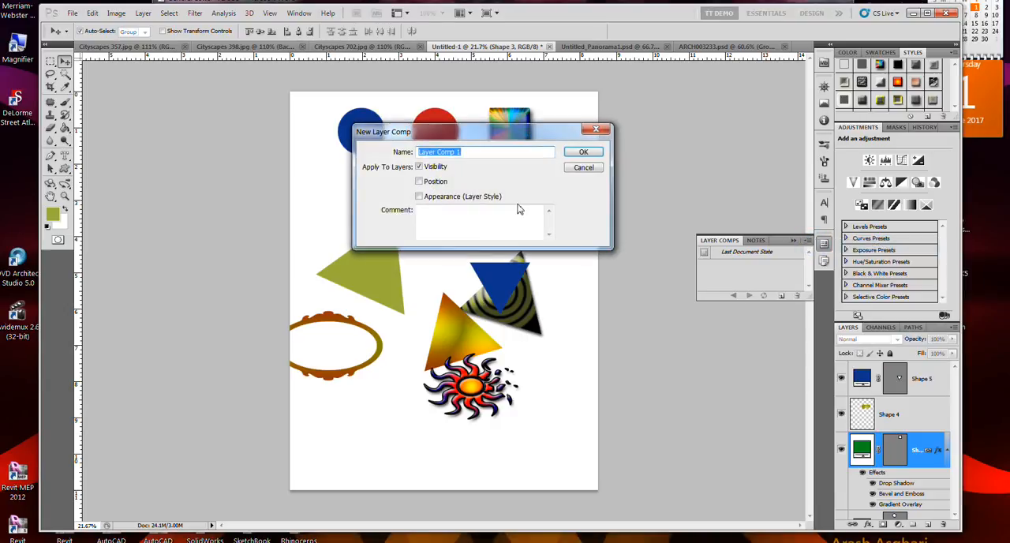
pyautogui.write('Start 1')
pyautogui.click(448, 181)
pyautogui.click(448, 197)
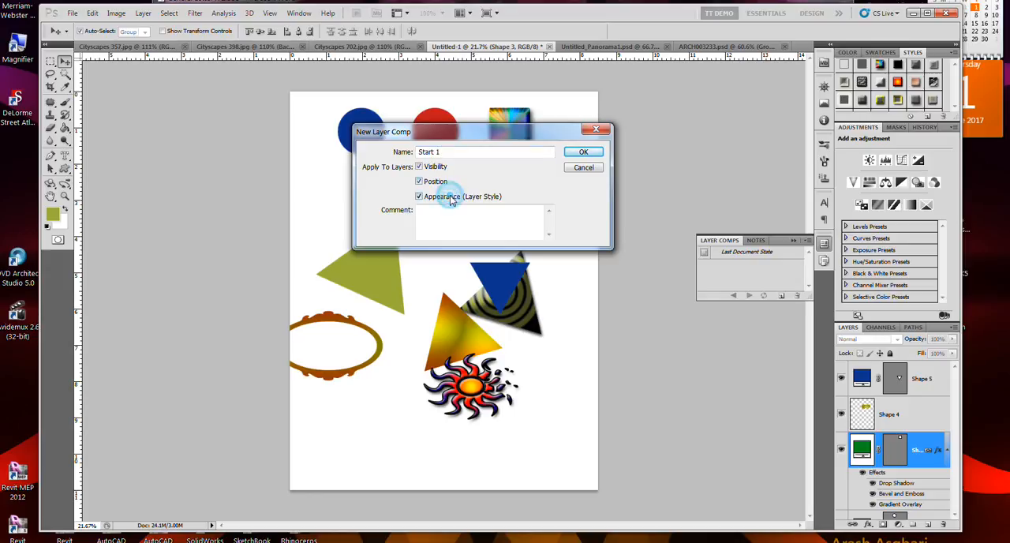
pyautogui.click(583, 152)
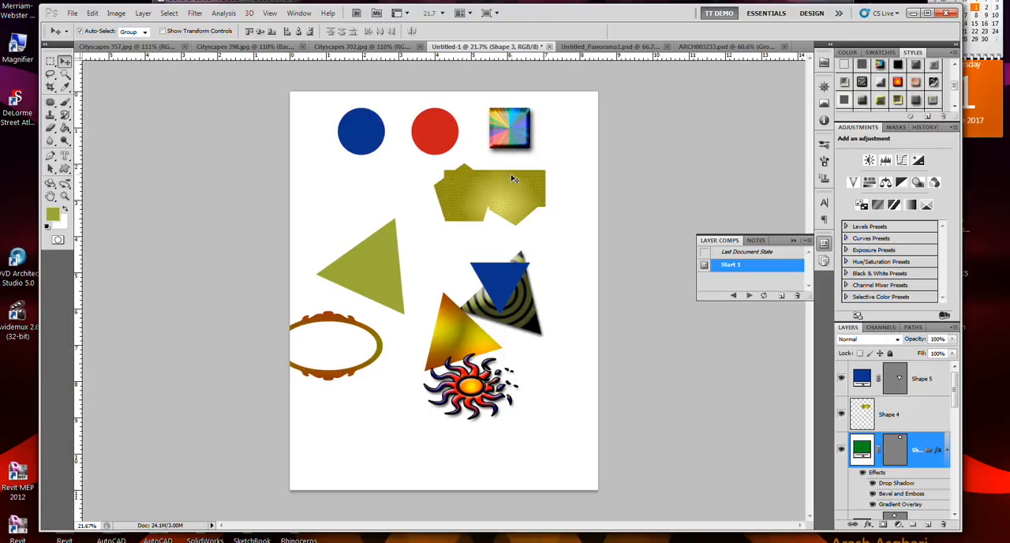
# Apply a gold-rimmed button style to the red circle and a bright red style with a spattered glow to the blue circle
pyautogui.click(431, 143)
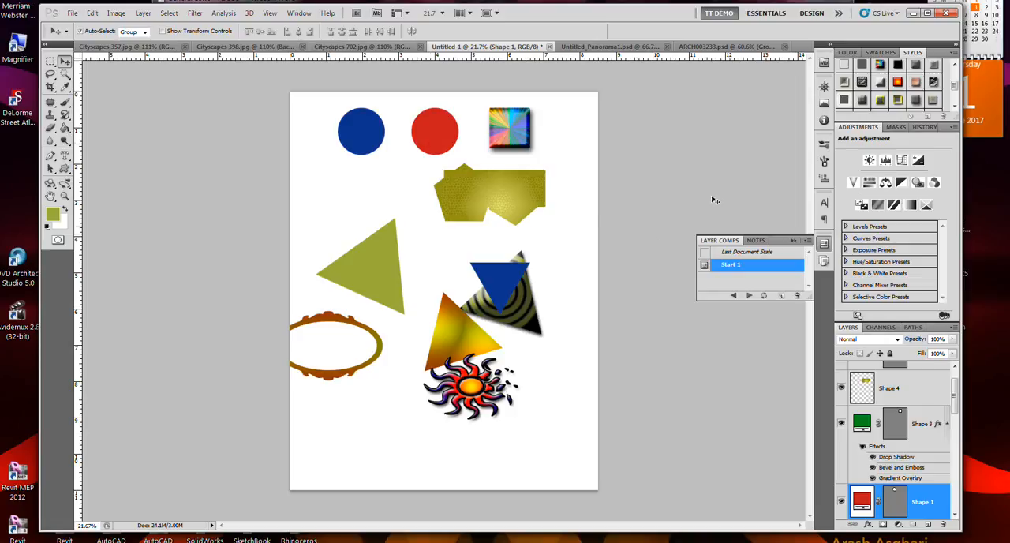
pyautogui.click(898, 99)
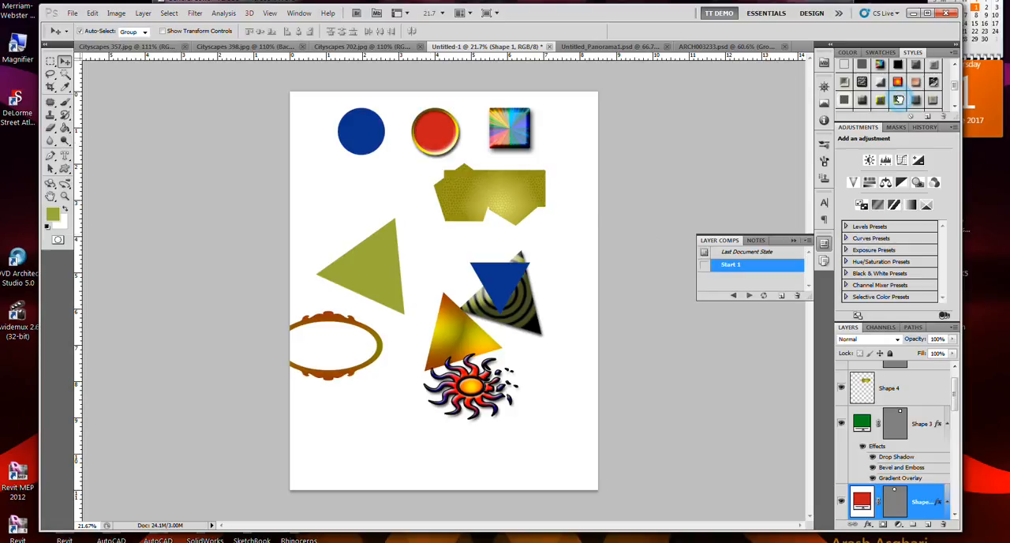
pyautogui.click(372, 153)
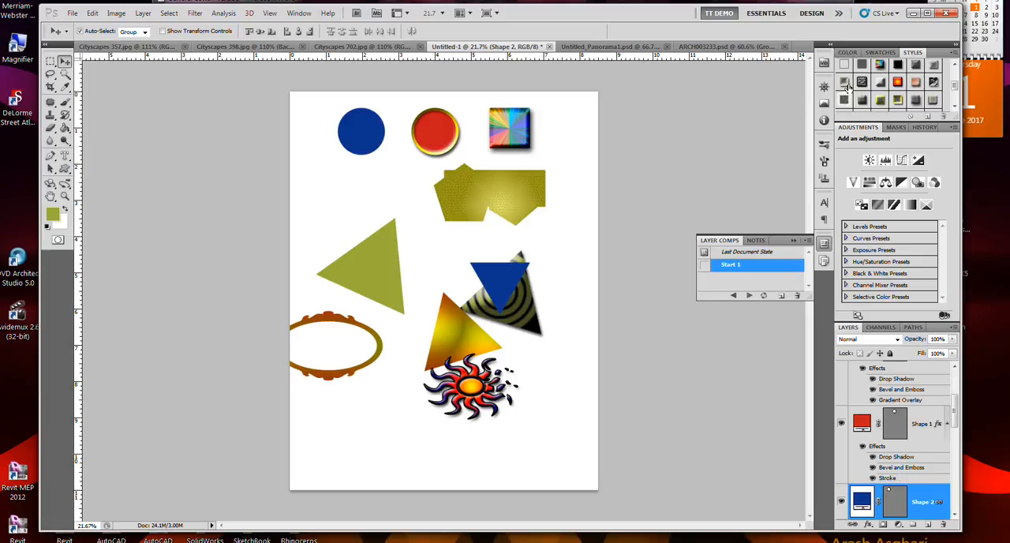
pyautogui.click(845, 81)
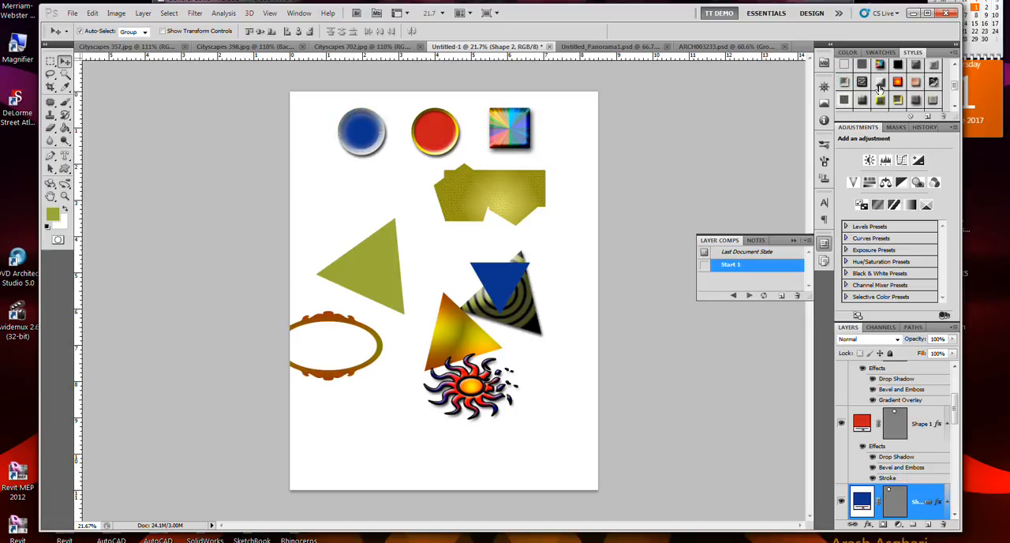
pyautogui.scroll(-1, 897, 95)
pyautogui.click(880, 100)
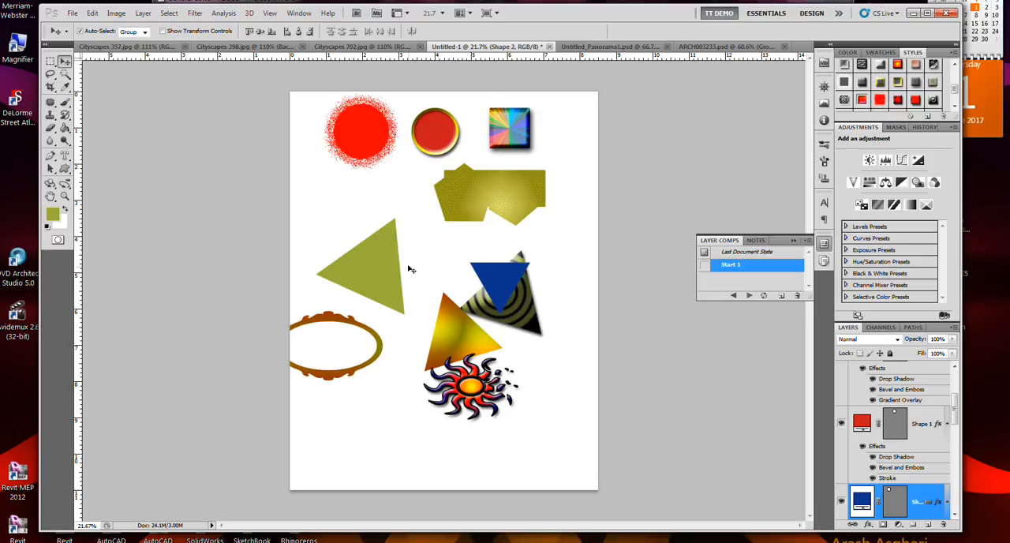
# Move the spattered circle and rainbow square slightly down, the gold-rimmed circle below the olive polygon shape, and the olive triangle up
pyautogui.moveTo(364, 151)
pyautogui.mouseDown()
pyautogui.moveTo(359, 209)
pyautogui.moveTo(359, 157)
pyautogui.mouseUp()
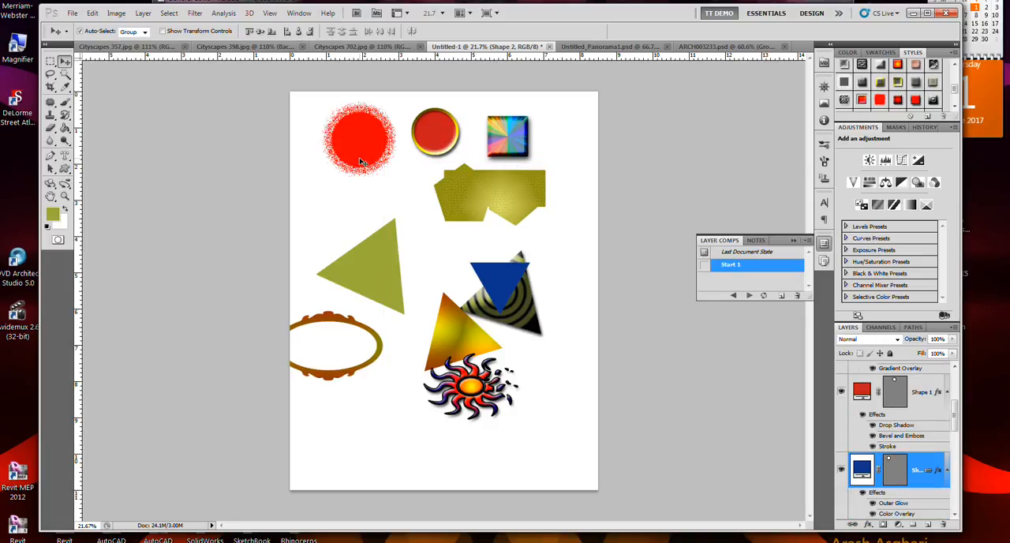
pyautogui.moveTo(439, 151); pyautogui.dragTo(439, 269)
pyautogui.moveTo(380, 253); pyautogui.dragTo(367, 225)
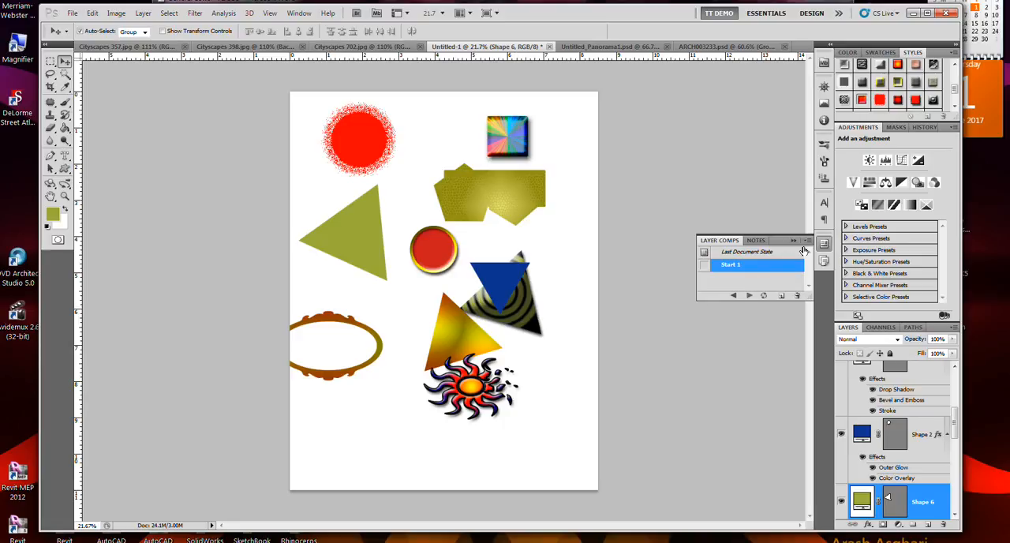
# Save the rearranged layout as a layer comp named Moved, storing visibility, position and appearance
pyautogui.click(779, 296)
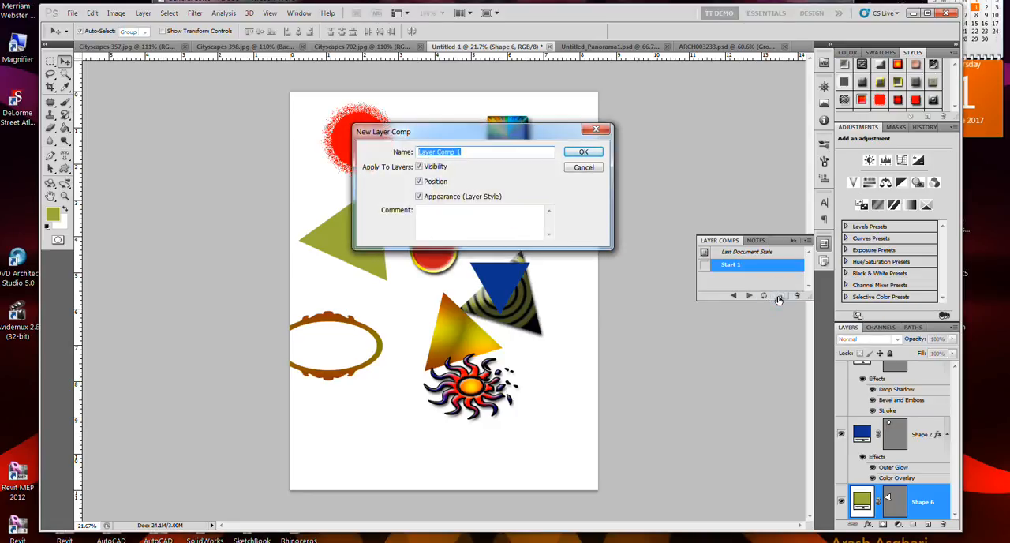
pyautogui.write('Moved')
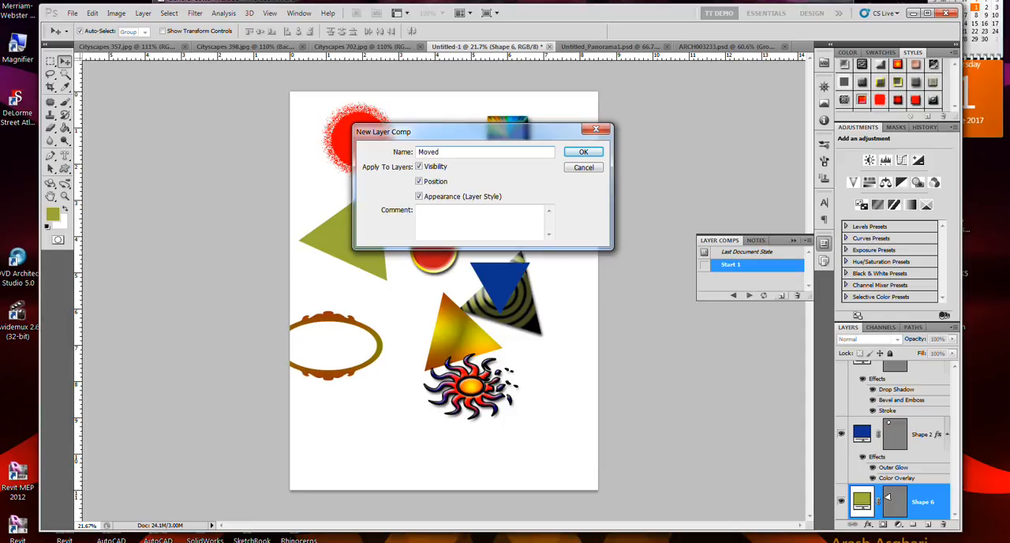
pyautogui.press('Return')
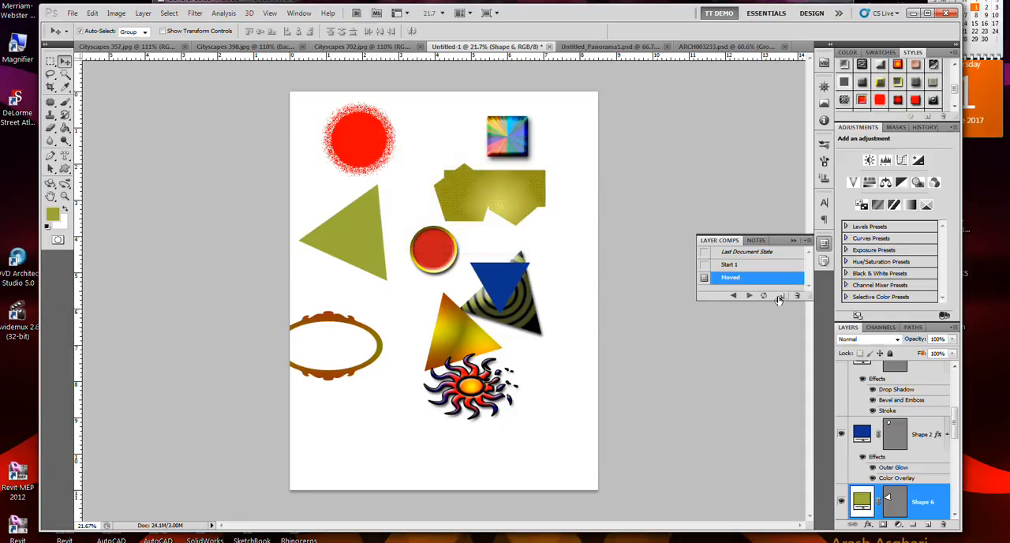
# Compare the Start 1 and Moved layer comps by applying them alternately, ending on Moved
pyautogui.click(704, 264)
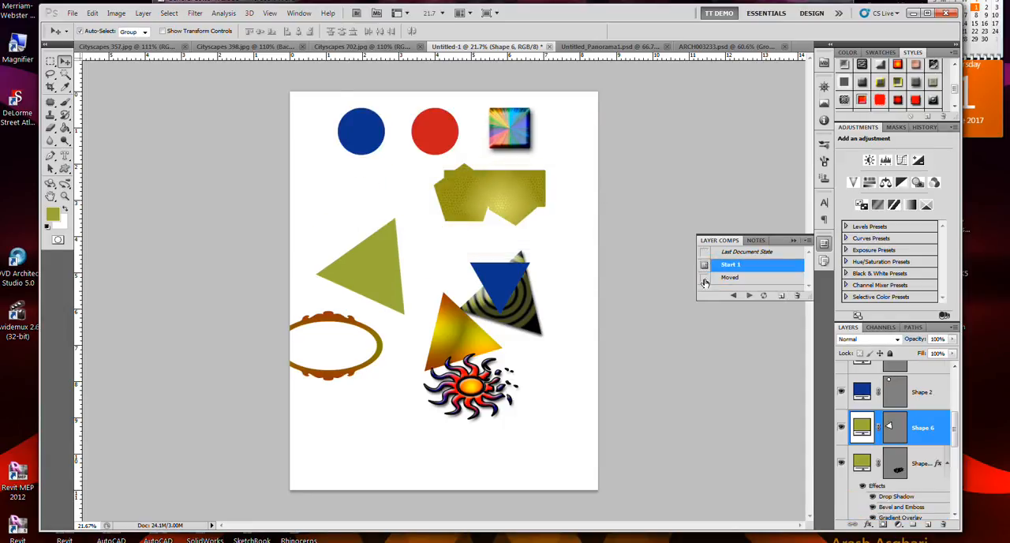
pyautogui.click(704, 277)
pyautogui.click(705, 264)
pyautogui.click(704, 277)
pyautogui.click(704, 264)
pyautogui.click(704, 276)
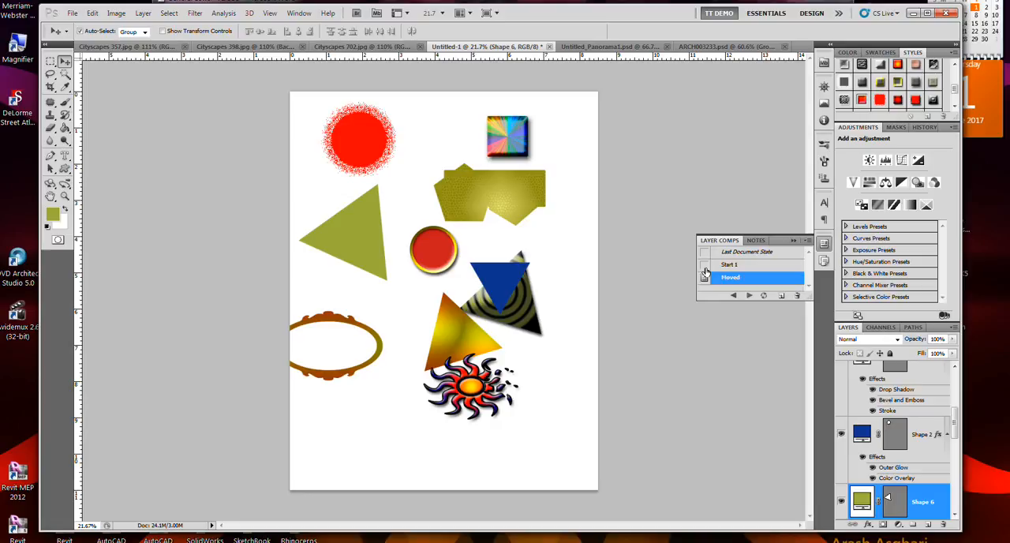
# View the document's edit history, then preview the Essentials workspace and return to TT DEMO
pyautogui.click(922, 127)
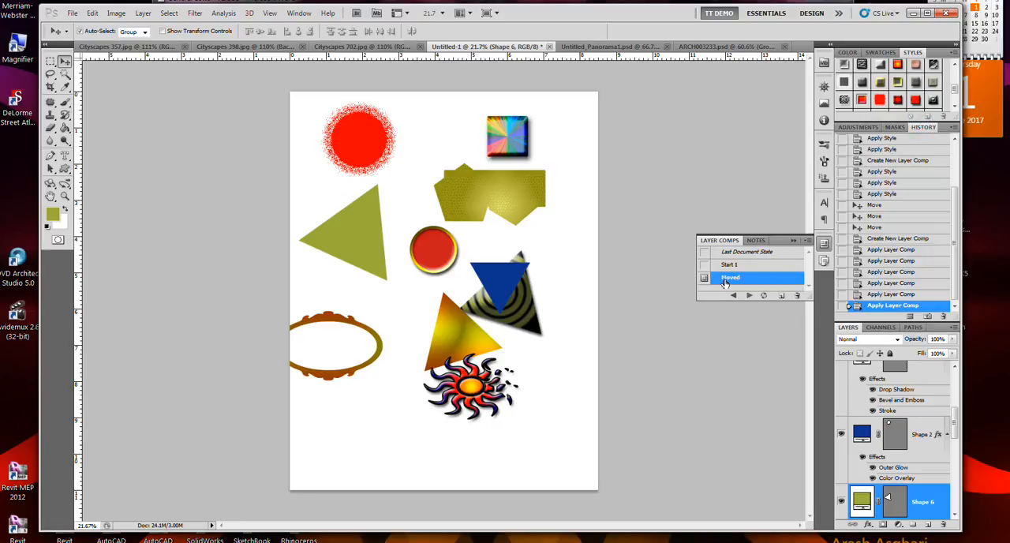
pyautogui.click(761, 14)
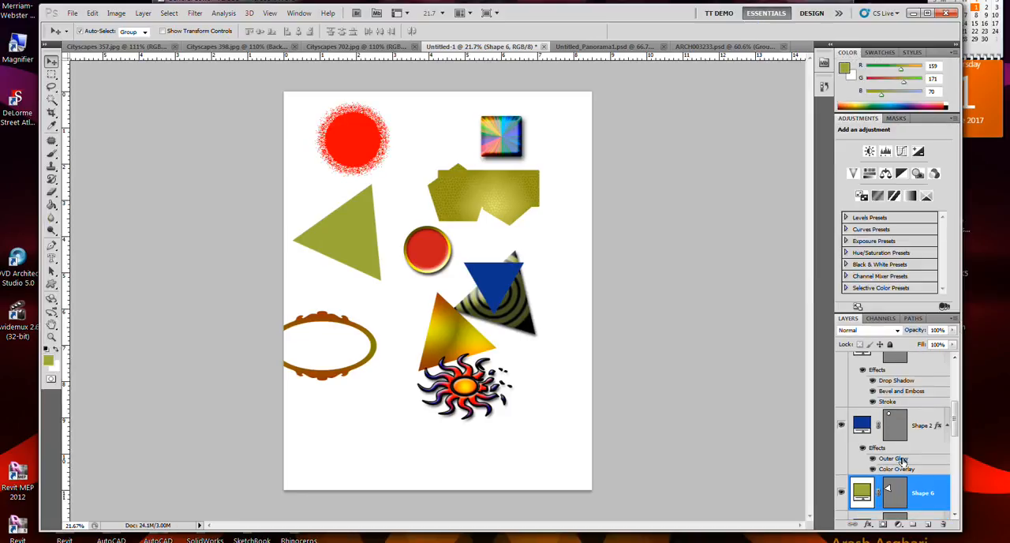
pyautogui.click(722, 17)
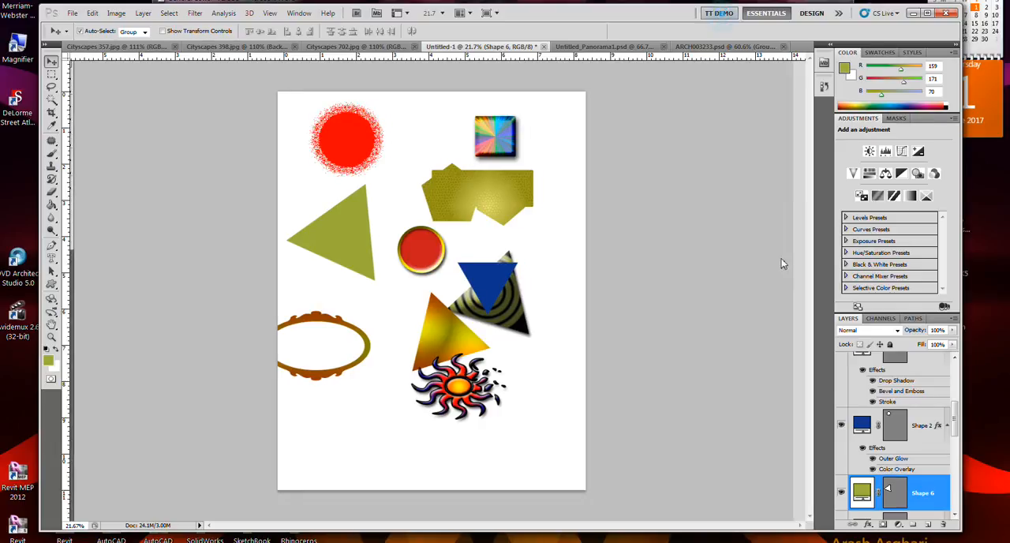